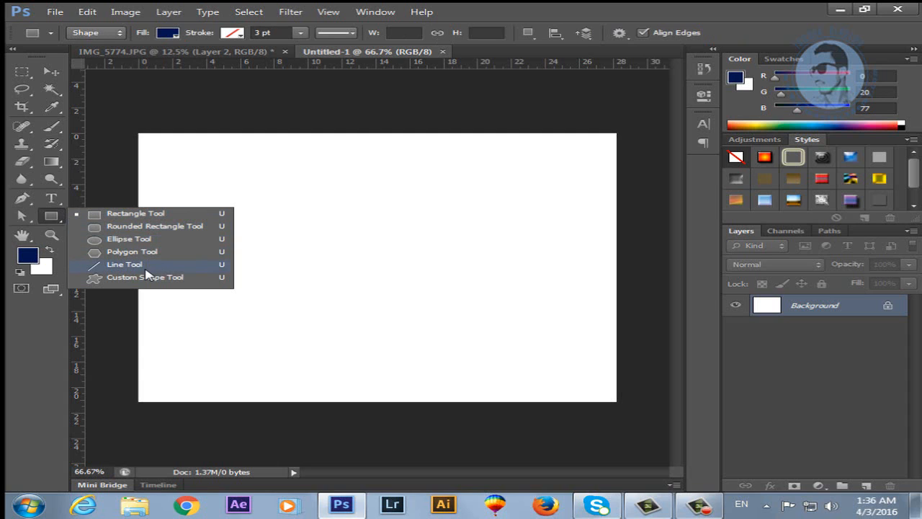
- Draw a navy rectangle about 778 × 287 px across the canvas and move it up against the canvas's left edge
{"action": "left_click", "coordinate": [127, 215]}
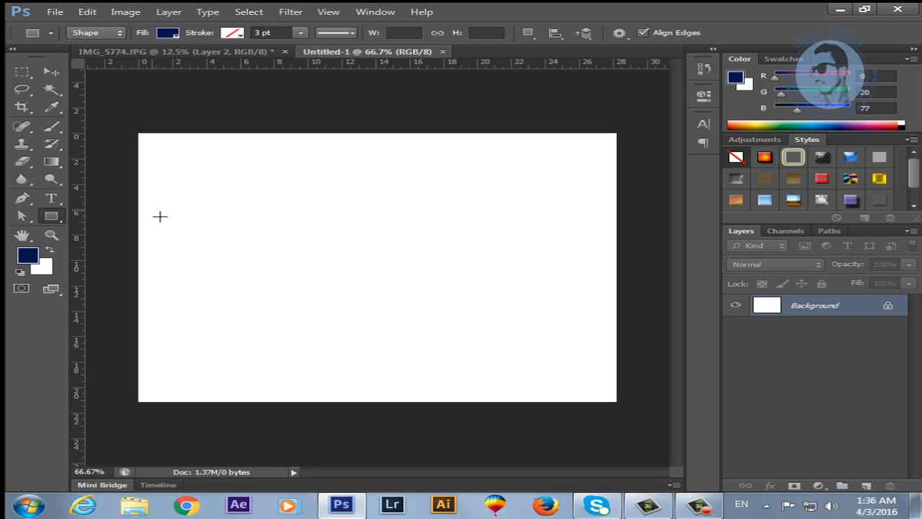
{"action": "left_click_drag", "start_coordinate": [146, 214], "coordinate": [612, 342]}
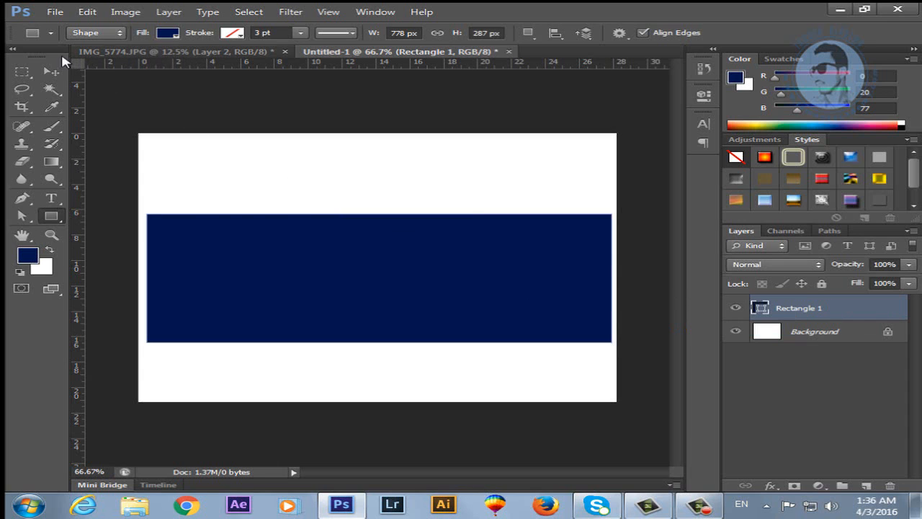
{"action": "left_click", "coordinate": [51, 72]}
{"action": "left_click_drag", "start_coordinate": [389, 266], "coordinate": [380, 236]}
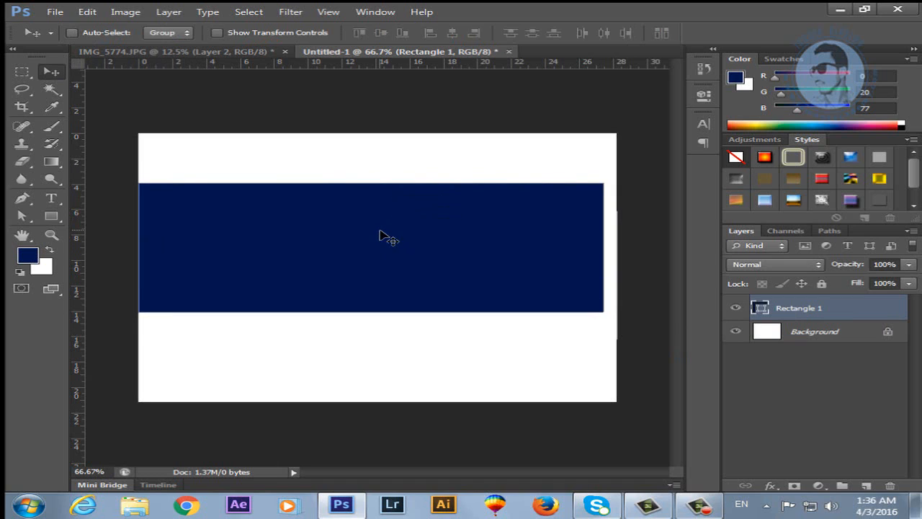
- Swap the foreground and background colours, draw a rectangle about 152 × 287 px over the navy band, and fill it white
{"action": "left_click", "coordinate": [49, 250]}
{"action": "left_click", "coordinate": [51, 216]}
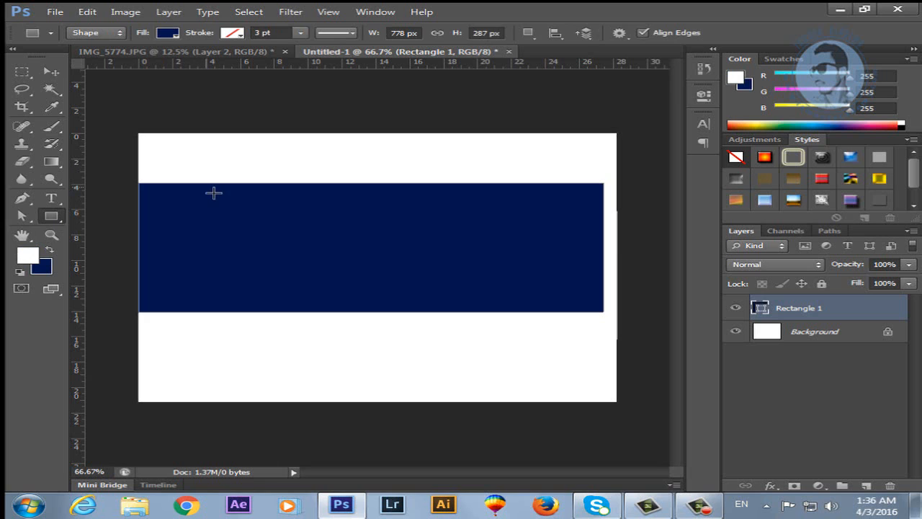
{"action": "left_click_drag", "start_coordinate": [206, 183], "coordinate": [304, 315]}
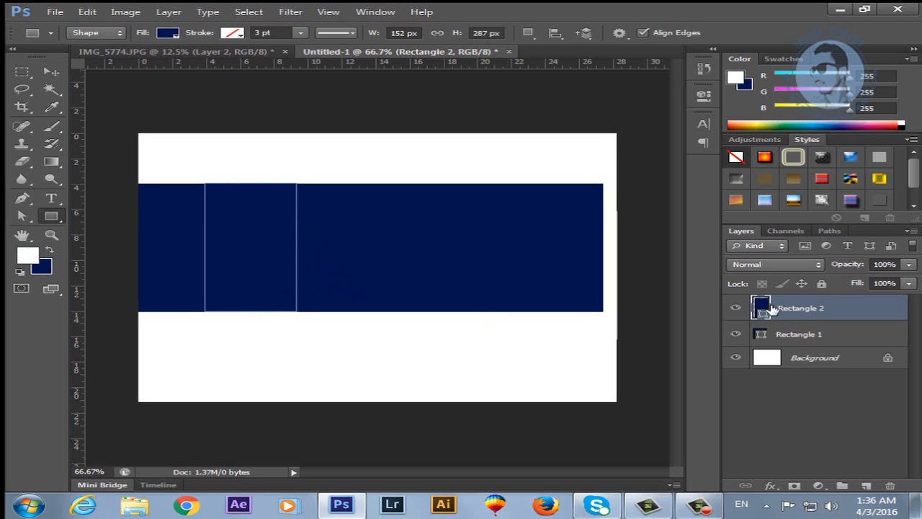
{"action": "left_click", "coordinate": [167, 34]}
{"action": "left_click", "coordinate": [81, 98]}
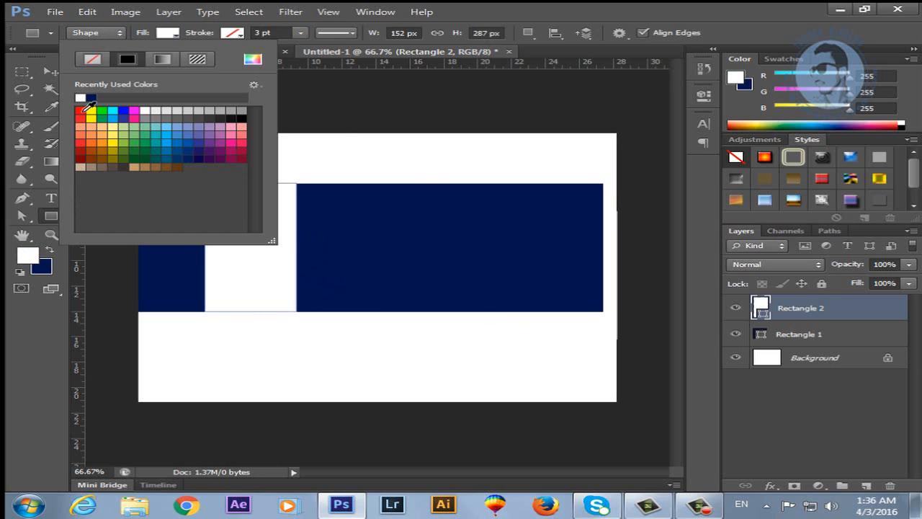
- Create another 152 × 287 px rectangle at the canvas's upper edge and fill it yellow
{"action": "left_click", "coordinate": [324, 177]}
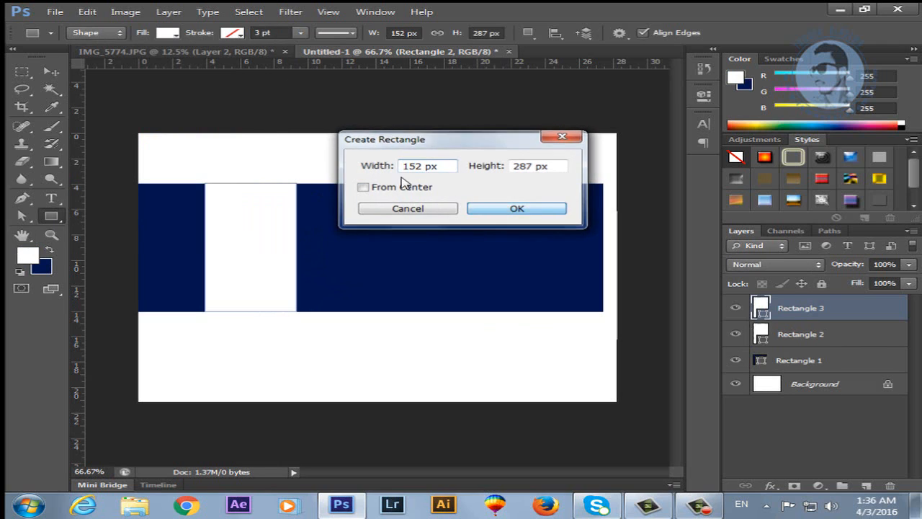
{"action": "key", "text": "Return"}
{"action": "left_click", "coordinate": [167, 34]}
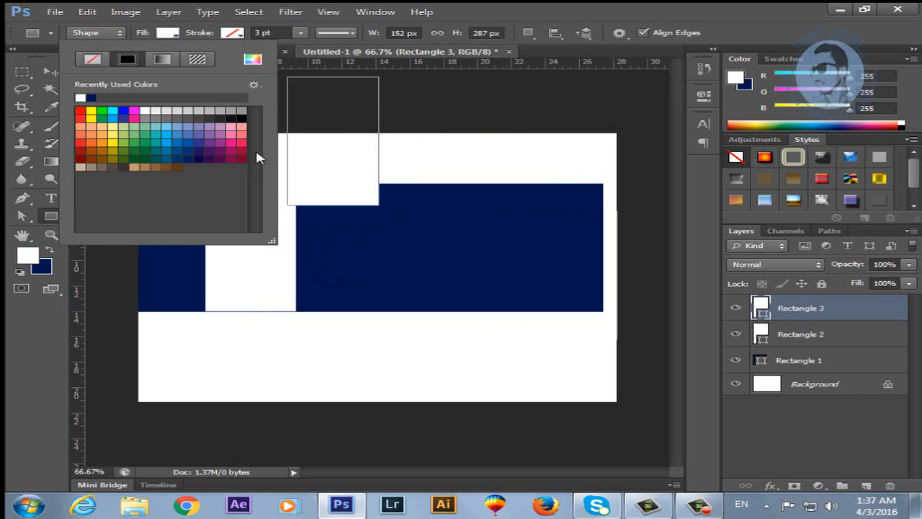
{"action": "left_click", "coordinate": [92, 114]}
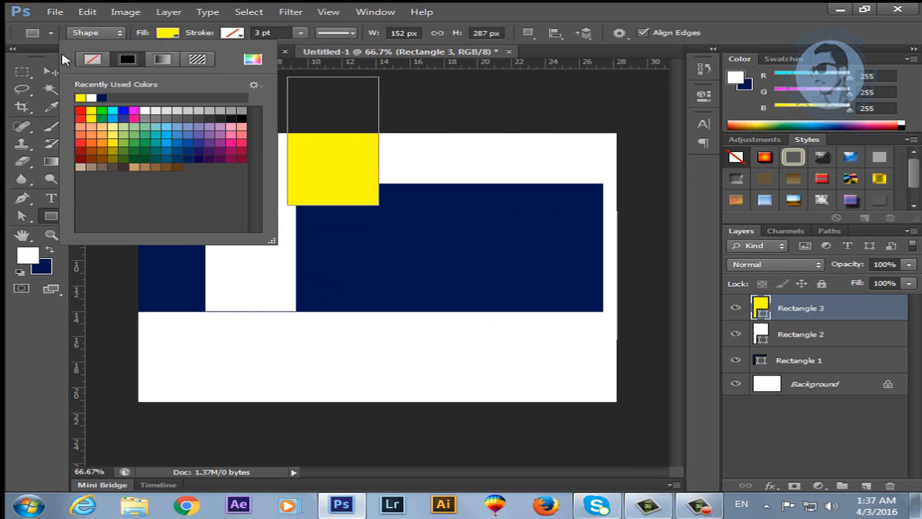
{"action": "left_click_drag", "start_coordinate": [494, 124], "coordinate": [503, 129]}
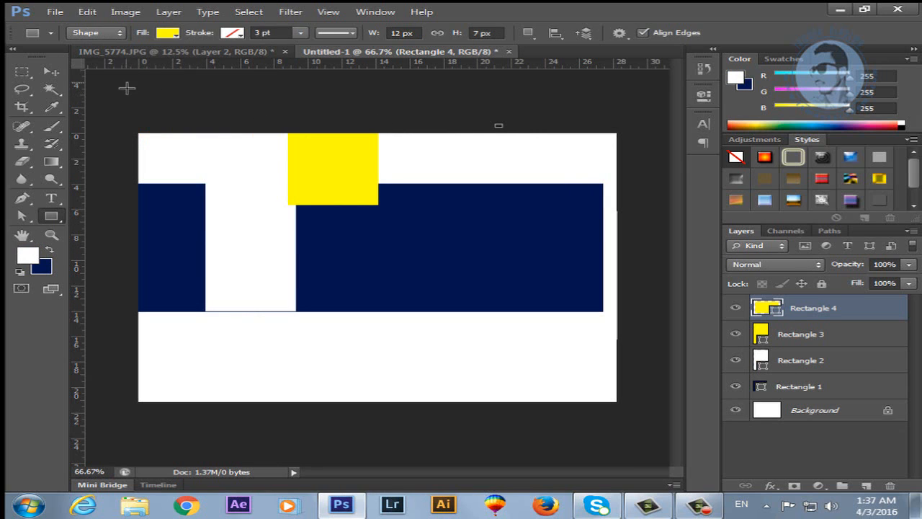
- Select the Rectangle 3 layer and move the yellow rectangle down and right onto the navy band
{"action": "left_click", "coordinate": [51, 72]}
{"action": "right_click", "coordinate": [346, 198]}
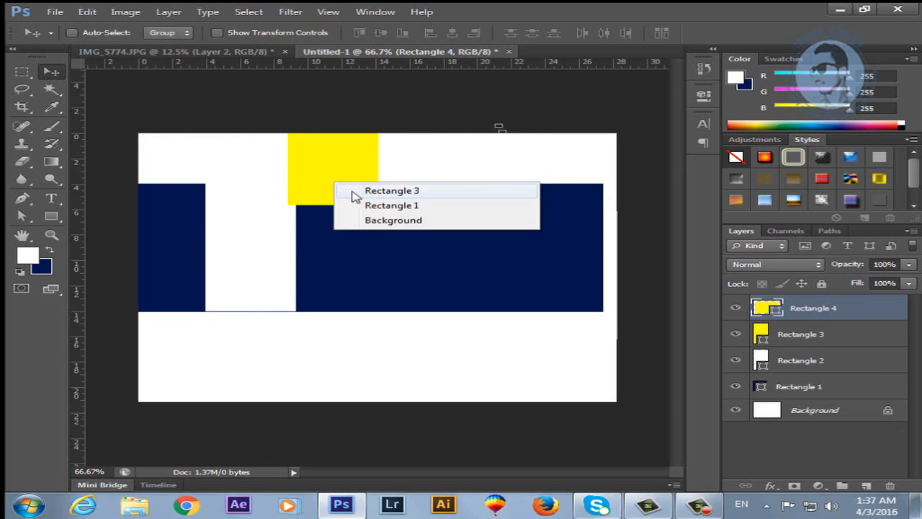
{"action": "left_click", "coordinate": [356, 189]}
{"action": "left_click_drag", "start_coordinate": [353, 196], "coordinate": [371, 287]}
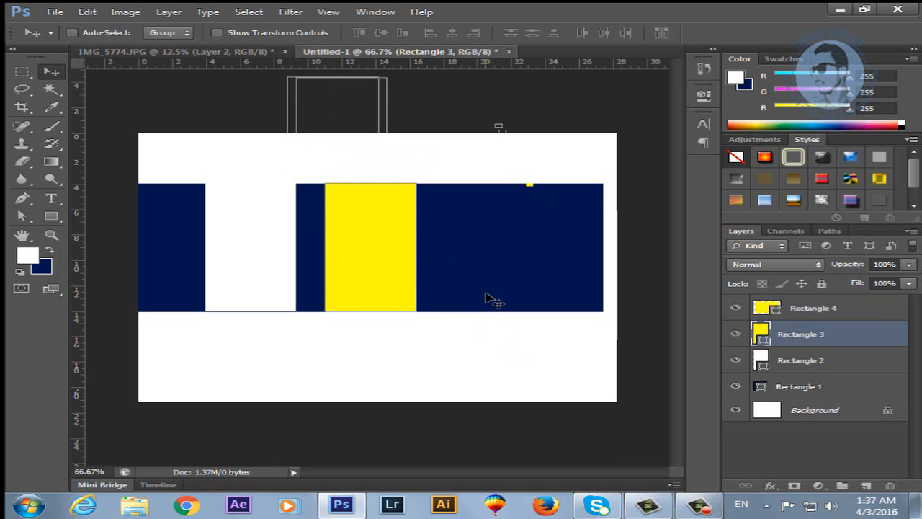
{"action": "left_click_drag", "start_coordinate": [406, 282], "coordinate": [469, 268]}
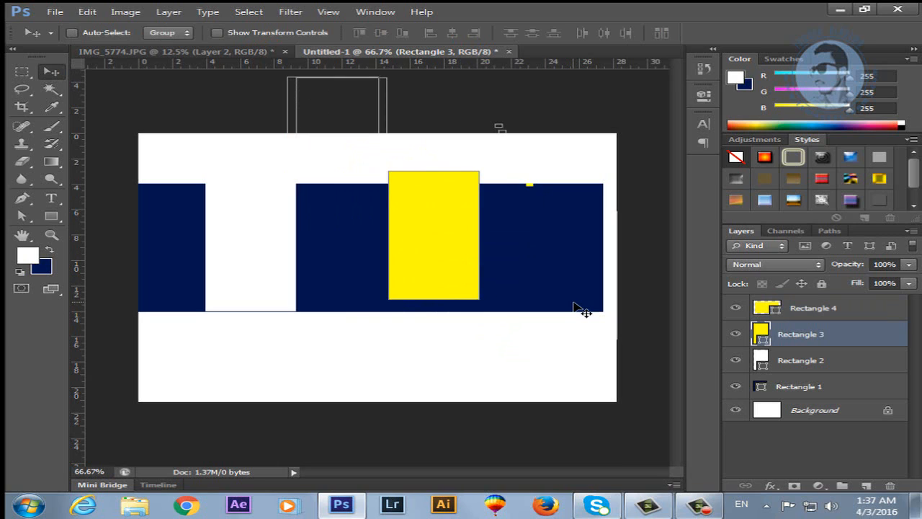
- Delete all four rectangle layers, leaving only the background
{"action": "key", "text": "Delete"}
{"action": "left_click", "coordinate": [775, 316]}
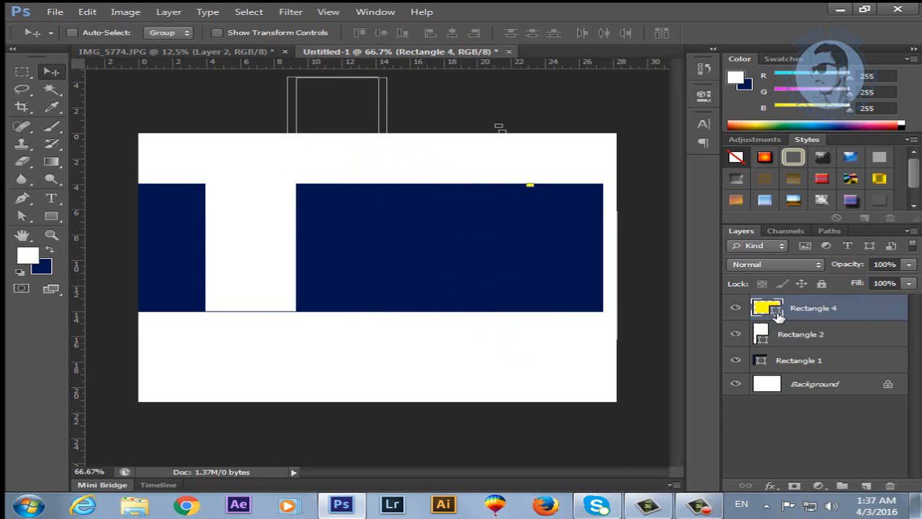
{"action": "key", "text": "Delete"}
{"action": "left_click_drag", "start_coordinate": [516, 294], "coordinate": [500, 217]}
{"action": "key", "text": "Delete"}
{"action": "key", "text": "Delete"}
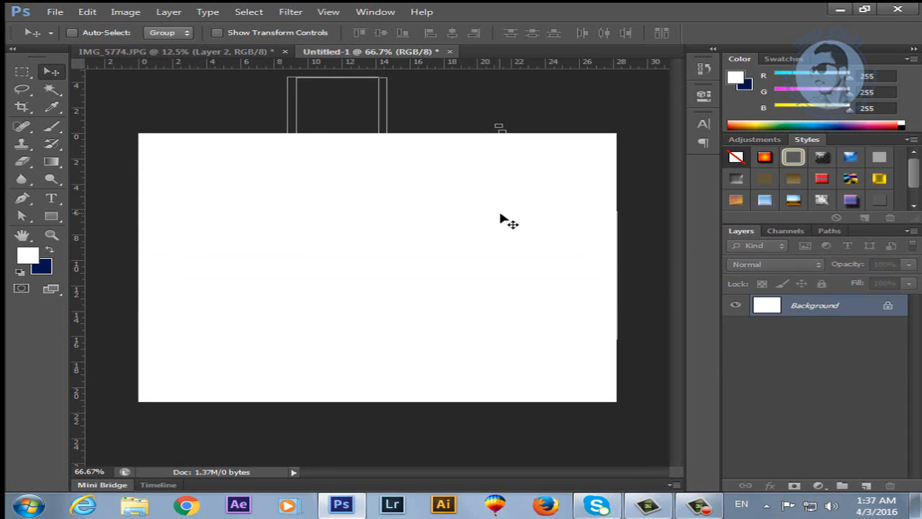
- Draw a navy rounded rectangle about 603 × 281 px in the middle of the canvas with a 10 px corner radius
{"action": "left_click", "coordinate": [54, 218]}
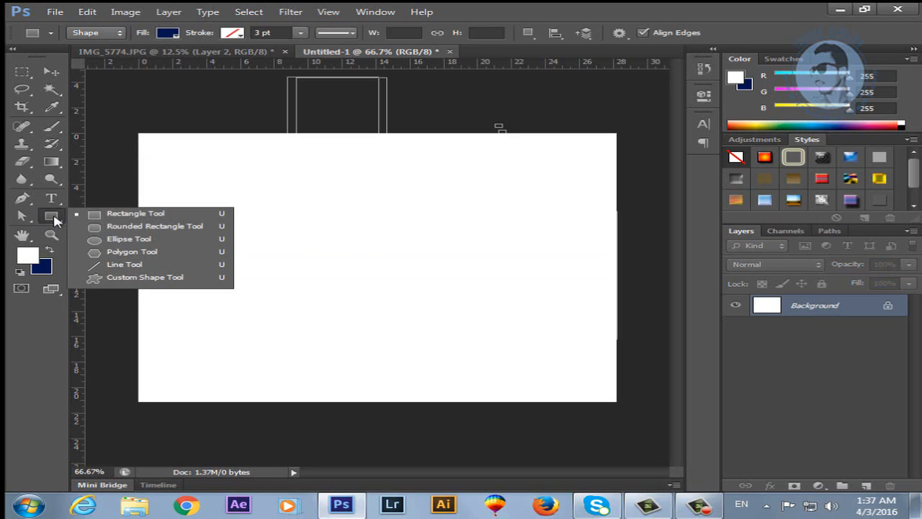
{"action": "left_click", "coordinate": [92, 228]}
{"action": "left_click_drag", "start_coordinate": [200, 207], "coordinate": [567, 338]}
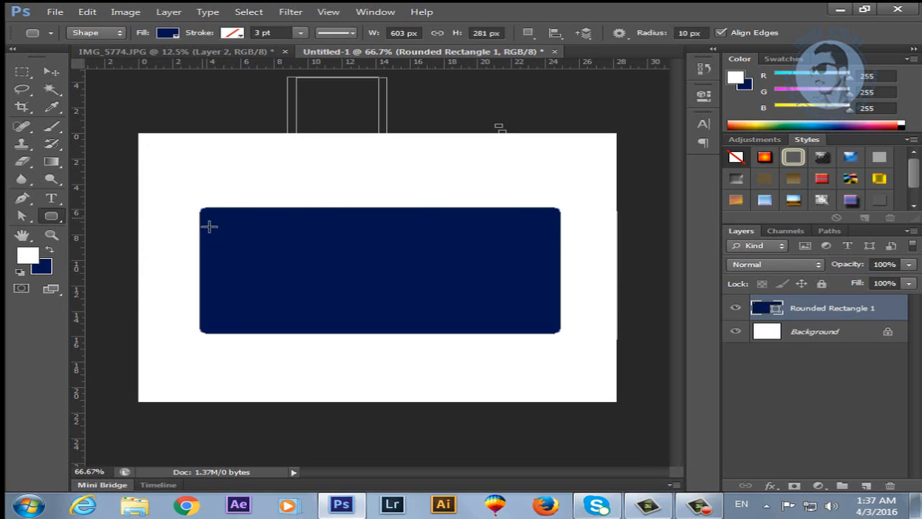
- Set the Rounded Rectangle tool's radius to 50 px and delete the existing rounded rectangle
{"action": "left_click", "coordinate": [693, 33]}
{"action": "type", "text": "50"}
{"action": "key", "text": "Return"}
{"action": "left_click", "coordinate": [51, 71]}
{"action": "left_click_drag", "start_coordinate": [370, 270], "coordinate": [321, 265]}
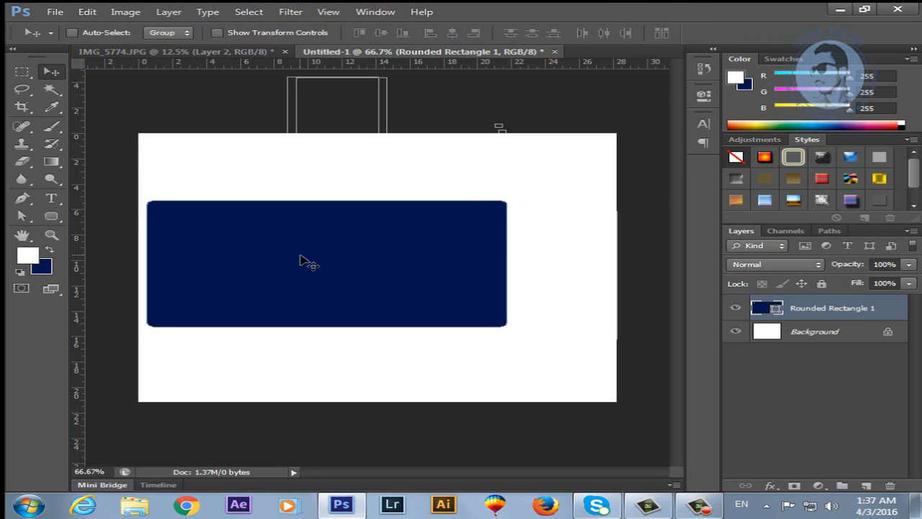
{"action": "key", "text": "Delete"}
- Draw a rounded rectangle about 506 × 324 px with 50 px corners, shift it slightly, and delete it
{"action": "left_click", "coordinate": [51, 215]}
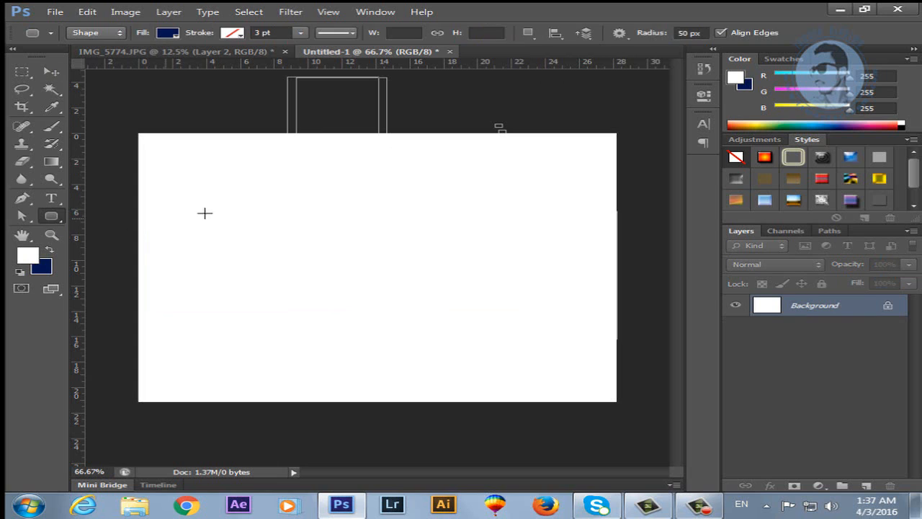
{"action": "left_click_drag", "start_coordinate": [232, 189], "coordinate": [541, 339]}
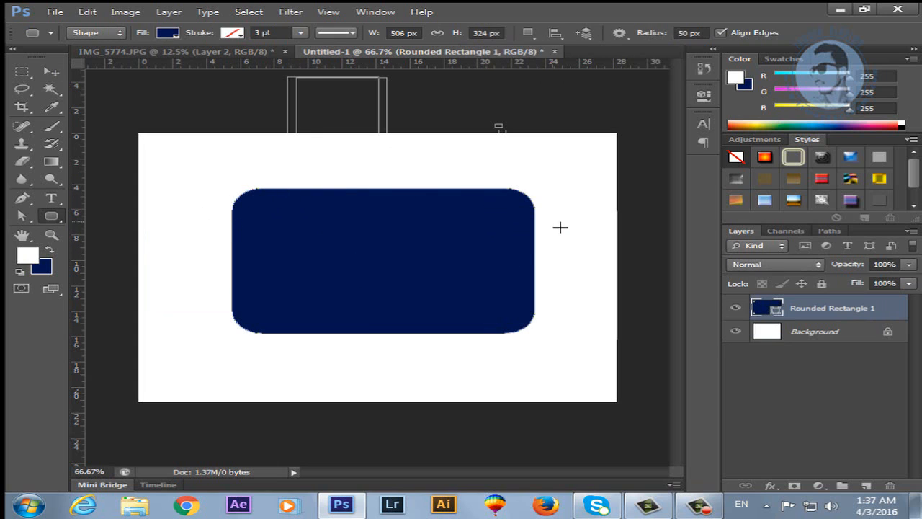
{"action": "left_click", "coordinate": [51, 71]}
{"action": "left_click_drag", "start_coordinate": [371, 237], "coordinate": [351, 233]}
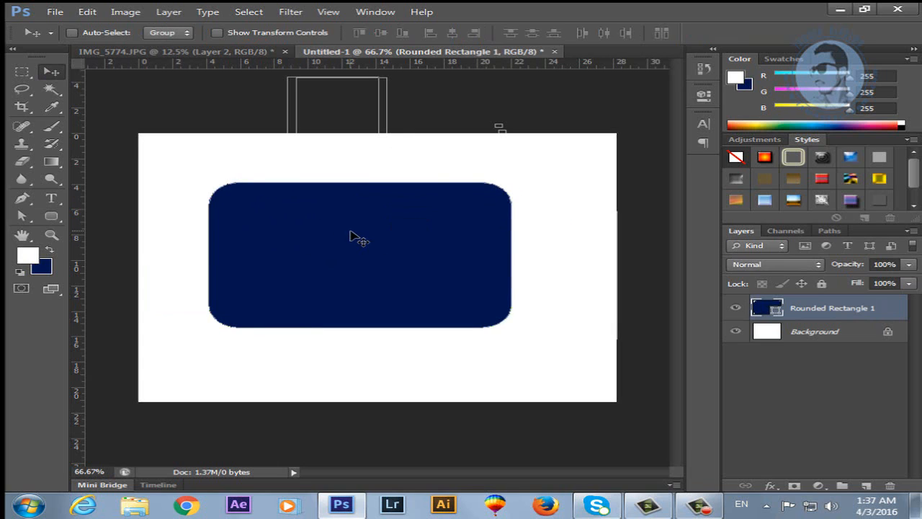
{"action": "key", "text": "Delete"}
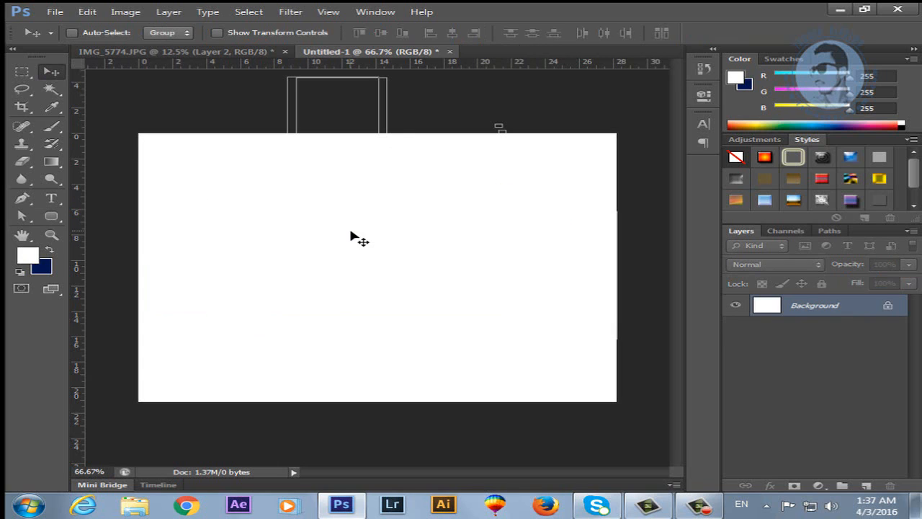
- Draw a navy rounded rectangle with a 100 px corner radius and move it toward the canvas's upper left
{"action": "left_click", "coordinate": [51, 216]}
{"action": "left_click", "coordinate": [677, 40]}
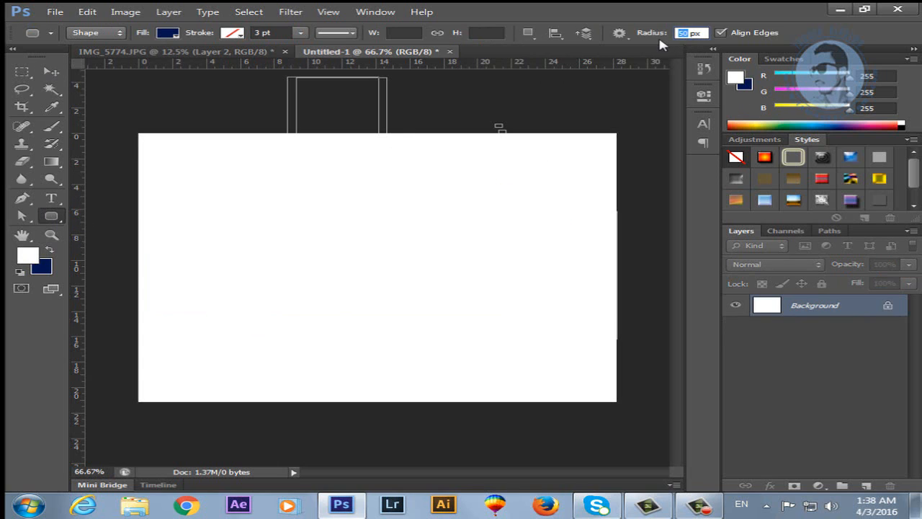
{"action": "key", "text": "Return"}
{"action": "left_click_drag", "start_coordinate": [302, 197], "coordinate": [584, 350]}
{"action": "left_click", "coordinate": [51, 71]}
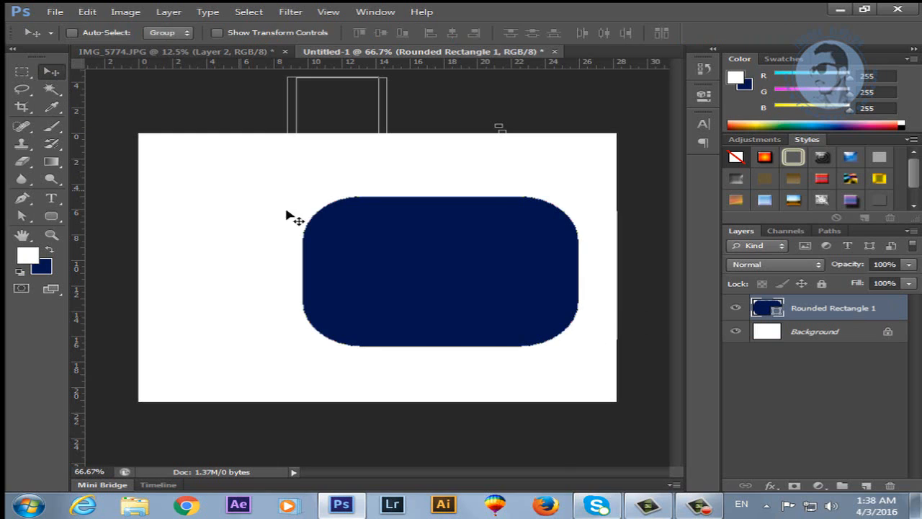
{"action": "left_click_drag", "start_coordinate": [384, 254], "coordinate": [274, 231]}
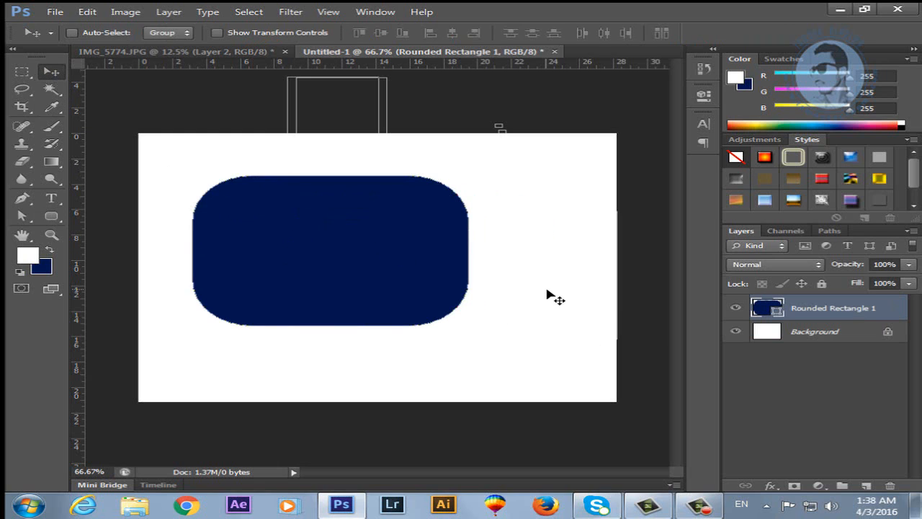
- Select the Rounded Rectangle 1 layer on the canvas, move the shape to the right, and delete it
{"action": "right_click", "coordinate": [372, 227]}
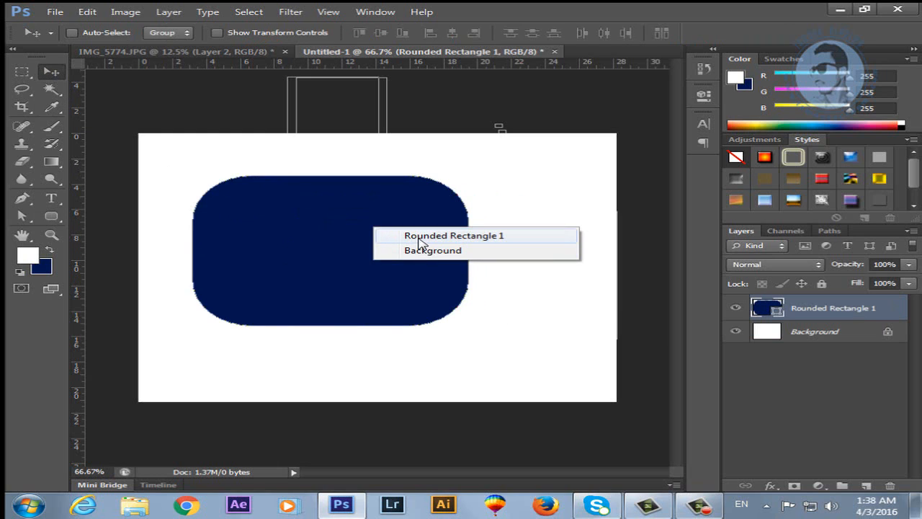
{"action": "left_click", "coordinate": [421, 238]}
{"action": "left_click_drag", "start_coordinate": [406, 265], "coordinate": [450, 273]}
{"action": "key", "text": "Delete"}
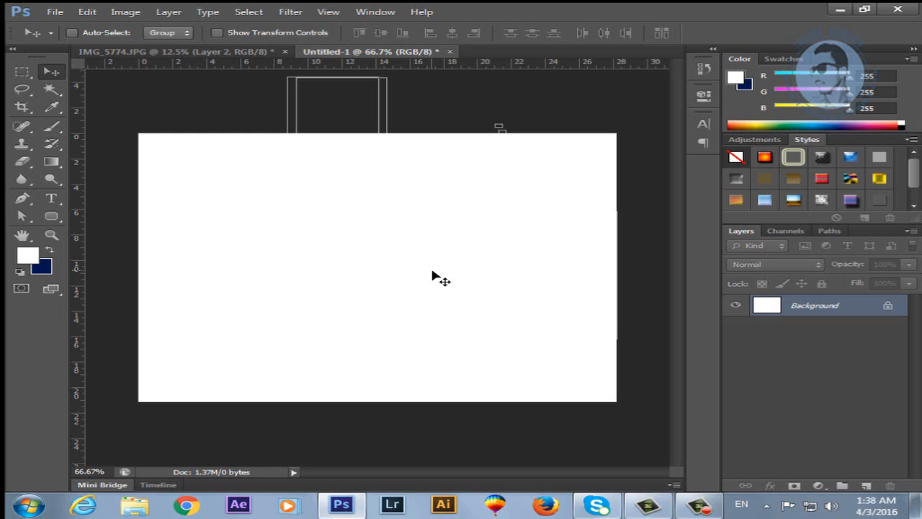
- Draw four overlapping navy ellipses on the canvas, the last one about 136 × 271 px near the left side
{"action": "left_click", "coordinate": [64, 219]}
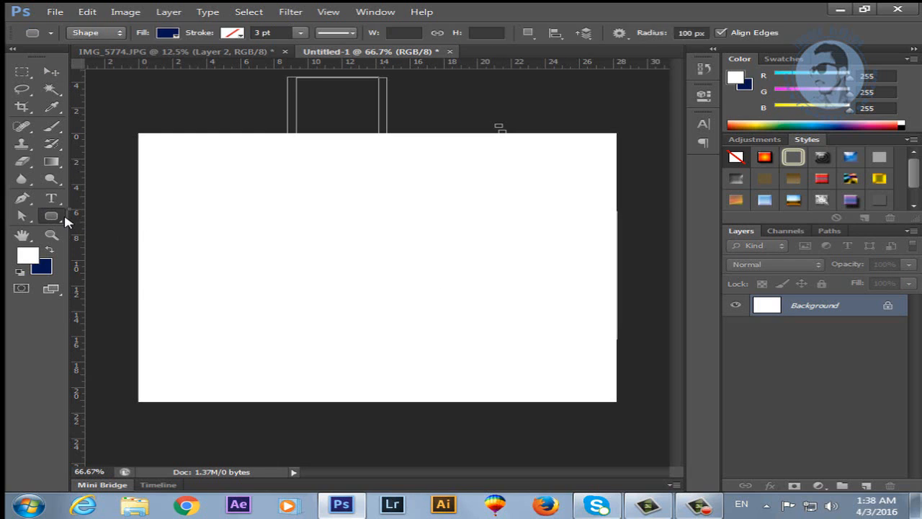
{"action": "left_click", "coordinate": [129, 239]}
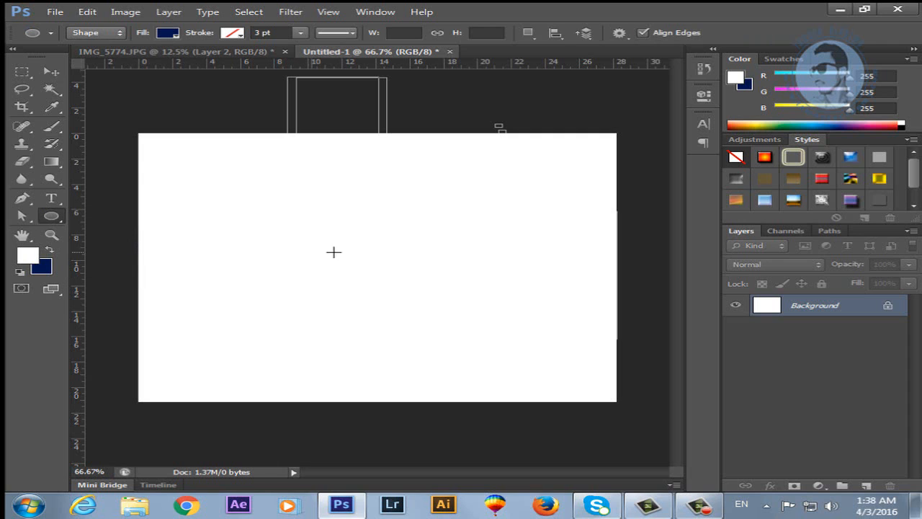
{"action": "left_click_drag", "start_coordinate": [257, 190], "coordinate": [544, 288]}
{"action": "left_click_drag", "start_coordinate": [264, 268], "coordinate": [158, 213]}
{"action": "left_click_drag", "start_coordinate": [265, 324], "coordinate": [178, 194]}
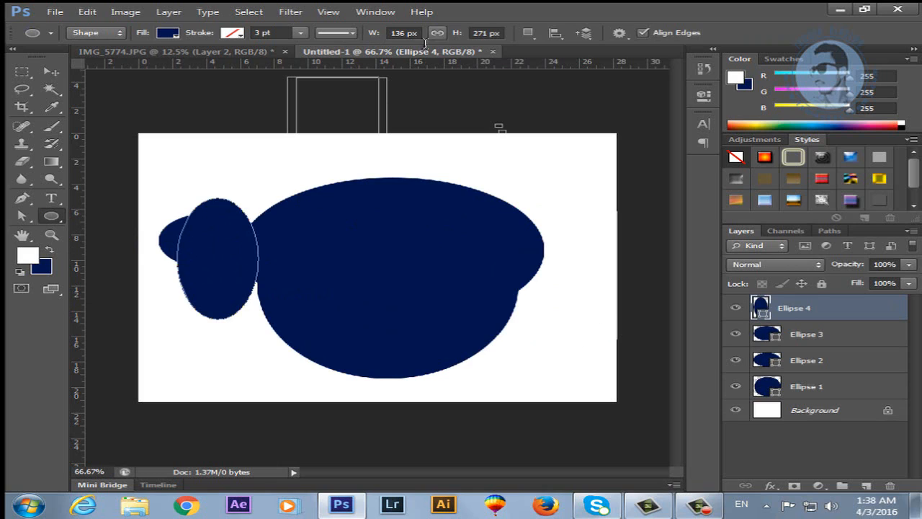
{"action": "left_click", "coordinate": [350, 33]}
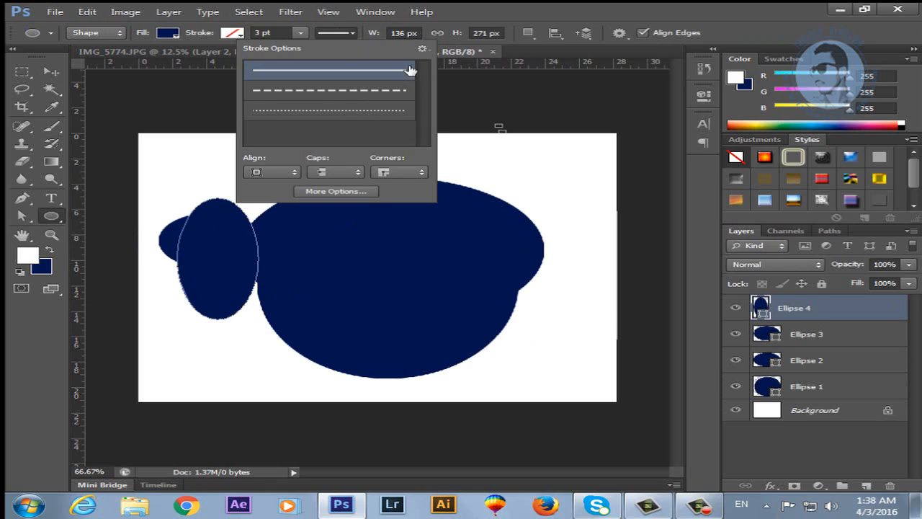
{"action": "left_click", "coordinate": [424, 30]}
{"action": "left_click", "coordinate": [115, 33]}
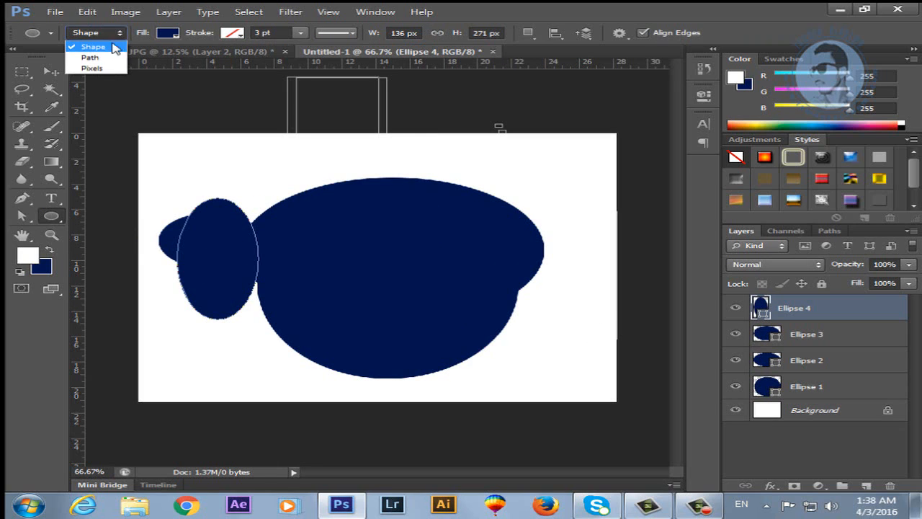
{"action": "left_click", "coordinate": [116, 37]}
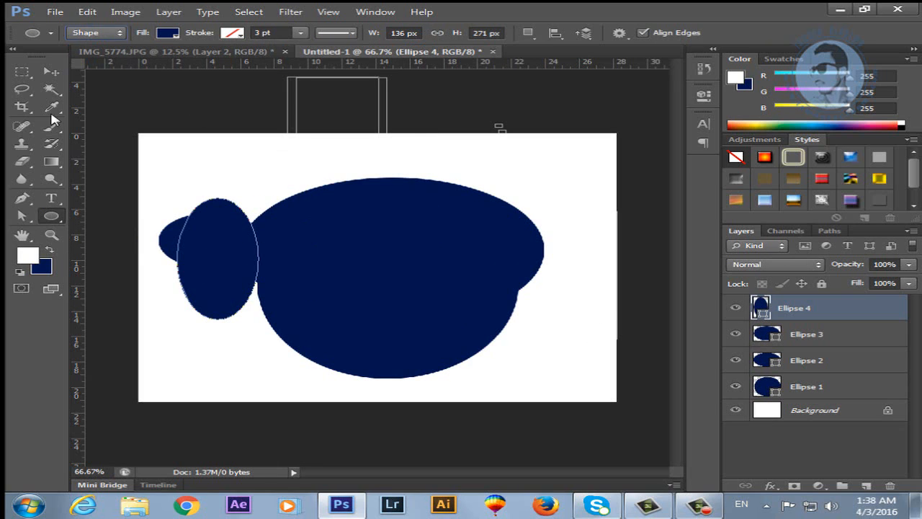
- Move the tall Ellipse 4 shape to the right and delete it
{"action": "left_click", "coordinate": [51, 71]}
{"action": "left_click_drag", "start_coordinate": [302, 259], "coordinate": [346, 261]}
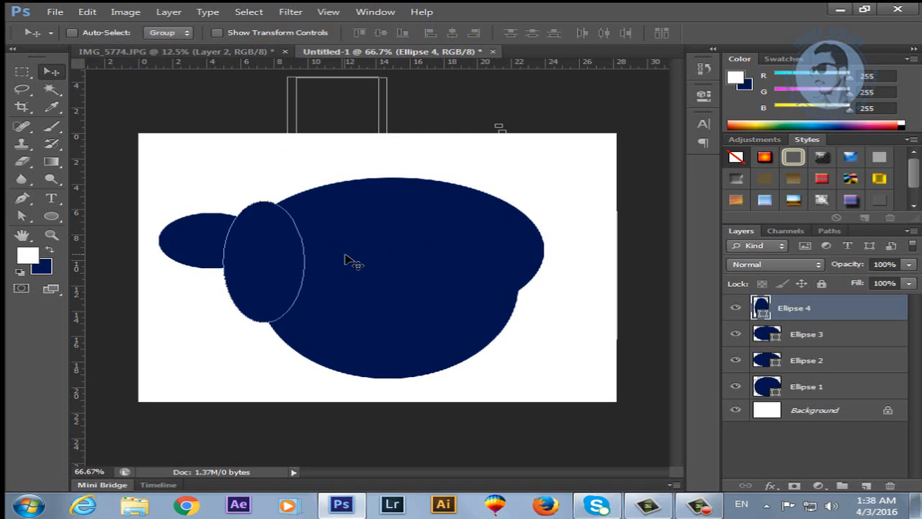
{"action": "key", "text": "Delete"}
- Select the Ellipse 1, Ellipse 2 and Ellipse 3 layers together and delete them
{"action": "right_click", "coordinate": [356, 229]}
{"action": "left_click", "coordinate": [374, 238]}
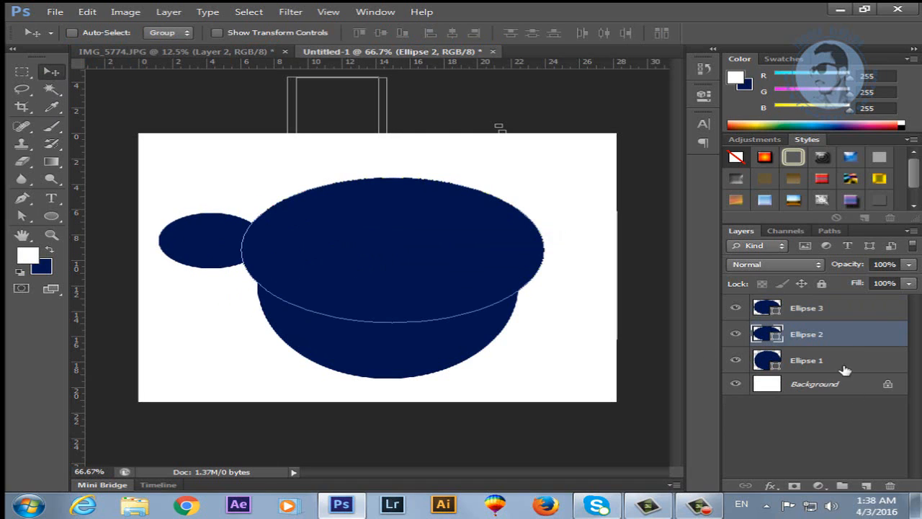
{"action": "left_click", "coordinate": [835, 363], "text": "shift"}
{"action": "left_click", "coordinate": [832, 317], "text": "shift"}
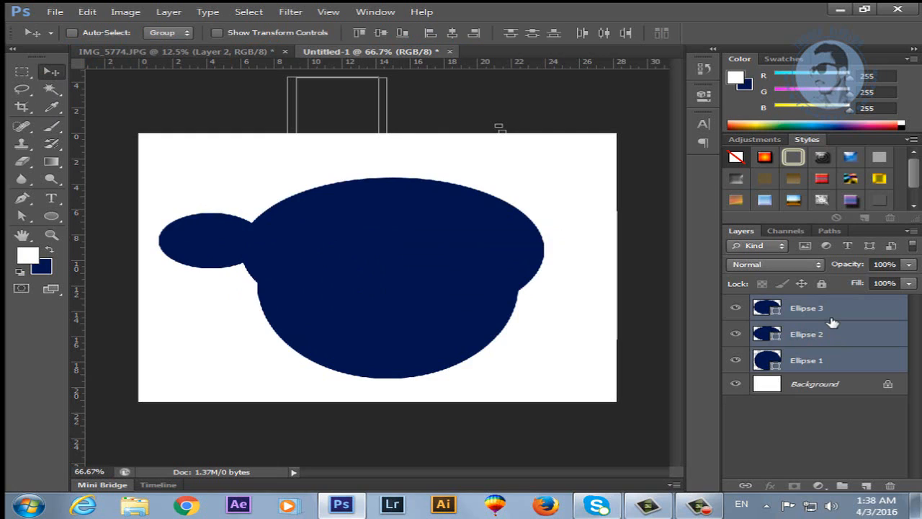
{"action": "key", "text": "Delete"}
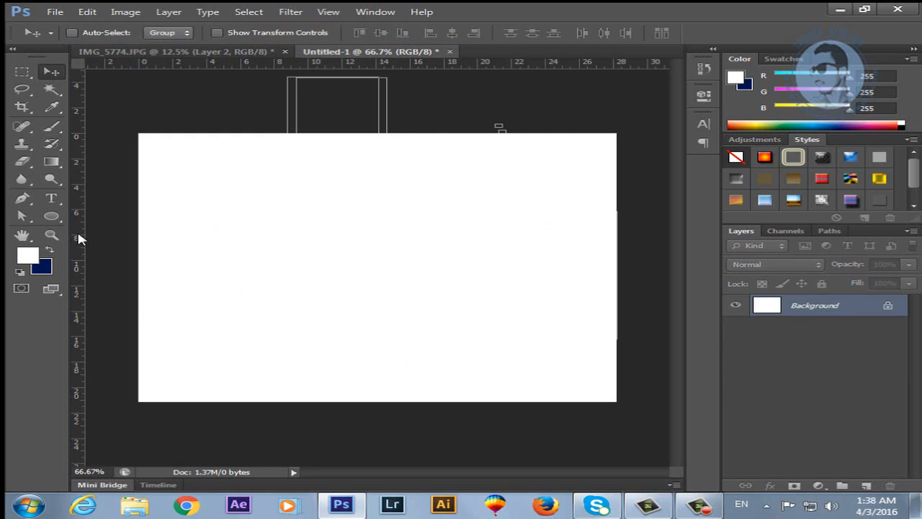
- Draw a navy five-sided polygon about 323 × 308 px in the upper left part of the canvas
{"action": "left_click", "coordinate": [52, 218]}
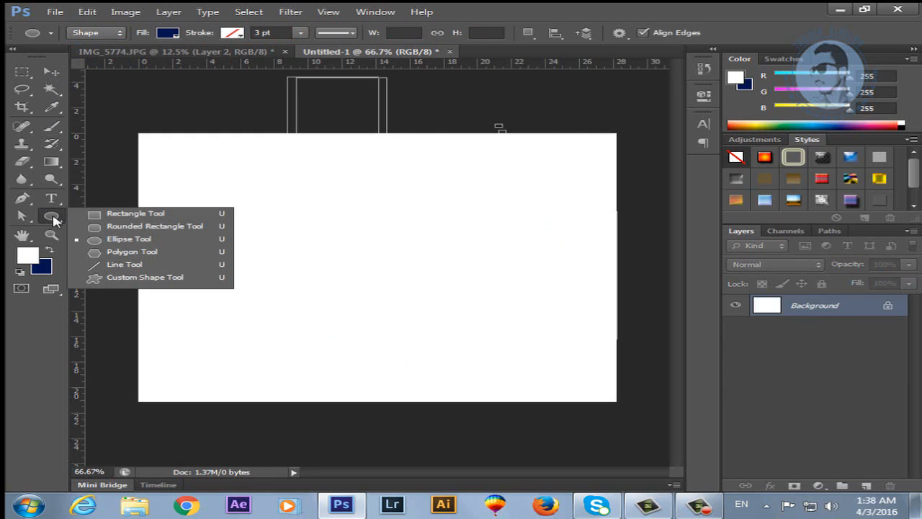
{"action": "left_click", "coordinate": [178, 252]}
{"action": "left_click_drag", "start_coordinate": [326, 217], "coordinate": [425, 198]}
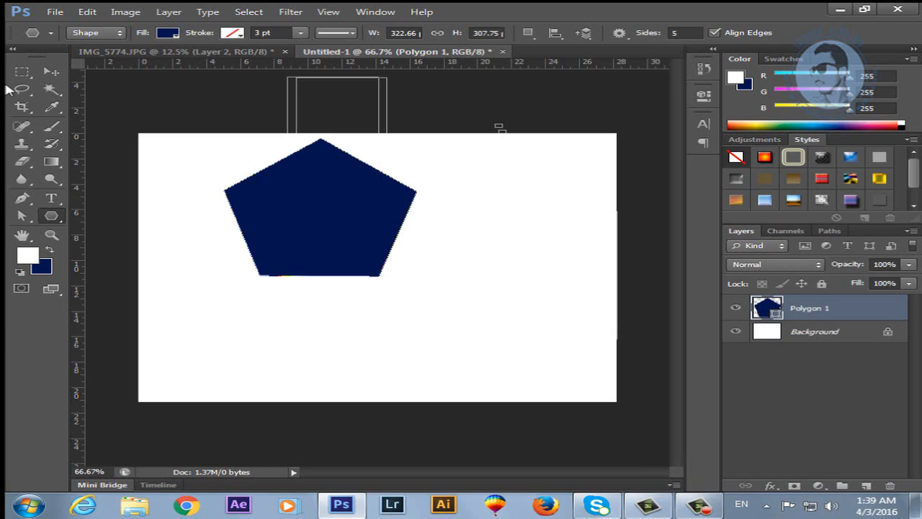
- Set the polygon sides to 6 and draw a navy hexagon about 476 × 413 px overlapping the pentagon
{"action": "left_click", "coordinate": [670, 38]}
{"action": "key", "text": "Return"}
{"action": "mouse_move", "coordinate": [266, 282]}
{"action": "left_mouse_down"}
{"action": "mouse_move", "coordinate": [354, 311]}
{"action": "mouse_move", "coordinate": [409, 303]}
{"action": "mouse_move", "coordinate": [409, 280]}
{"action": "left_mouse_up"}
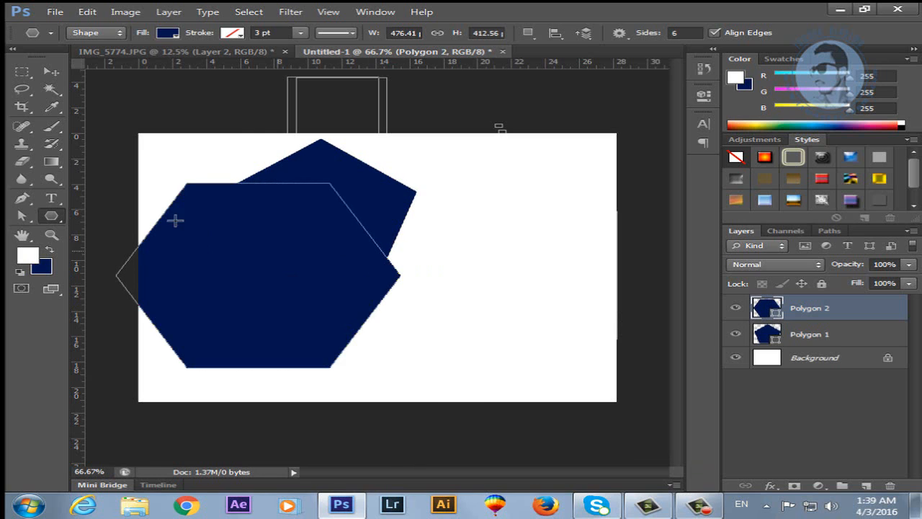
- Move the hexagon below the pentagon and delete it
{"action": "left_click", "coordinate": [51, 71]}
{"action": "left_click_drag", "start_coordinate": [257, 336], "coordinate": [326, 357]}
{"action": "left_click_drag", "start_coordinate": [325, 348], "coordinate": [325, 348]}
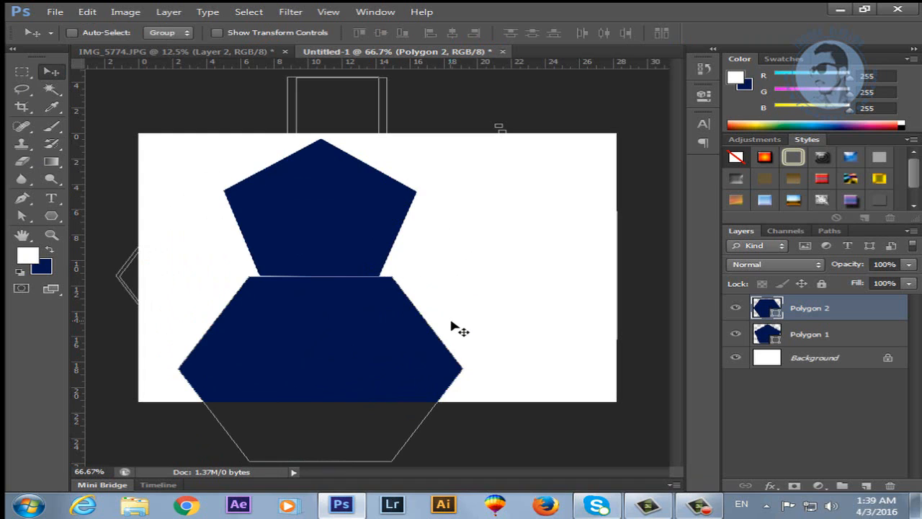
{"action": "left_click_drag", "start_coordinate": [348, 328], "coordinate": [462, 265]}
{"action": "key", "text": "Delete"}
- Select the Polygon 1 layer from the canvas, move the pentagon toward the canvas centre, and delete it
{"action": "right_click", "coordinate": [339, 214]}
{"action": "left_click", "coordinate": [345, 216]}
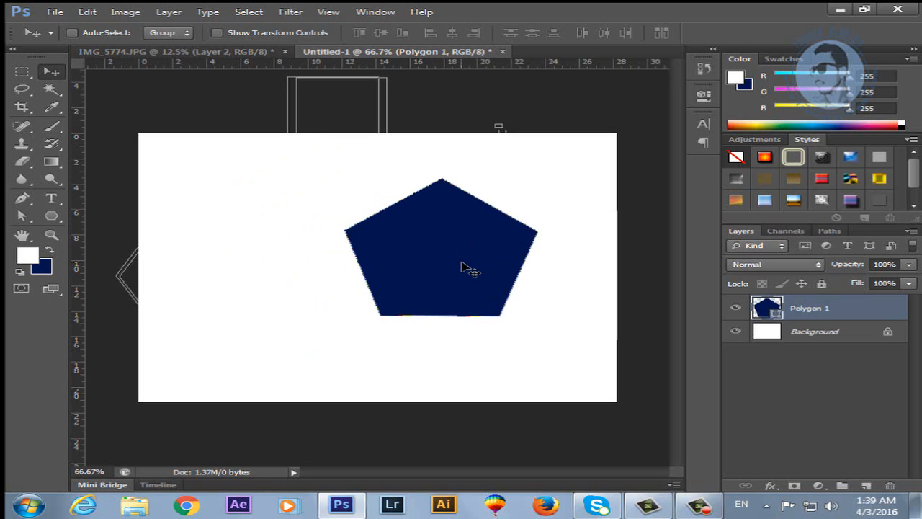
{"action": "left_click_drag", "start_coordinate": [461, 268], "coordinate": [411, 264]}
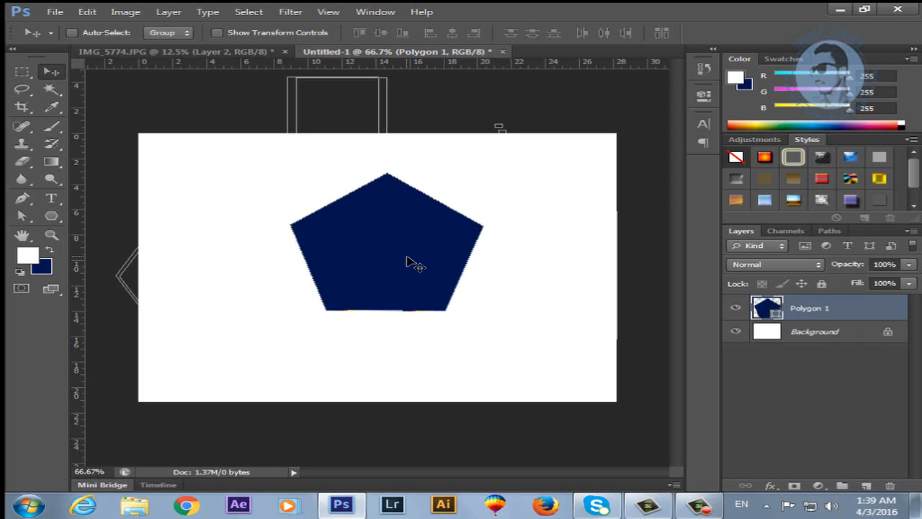
{"action": "key", "text": "Delete"}
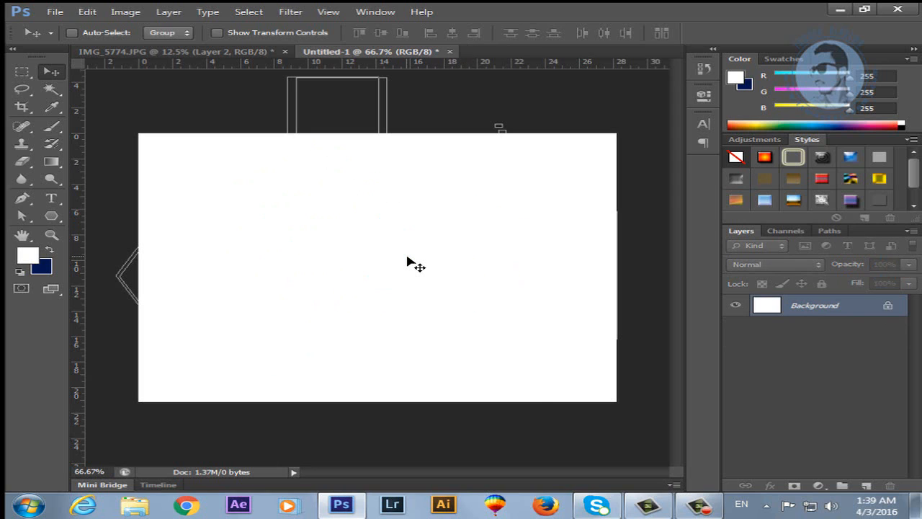
- Draw a 1 px line rising to the right across the upper part of the canvas, about 605 px wide
{"action": "left_click", "coordinate": [51, 216]}
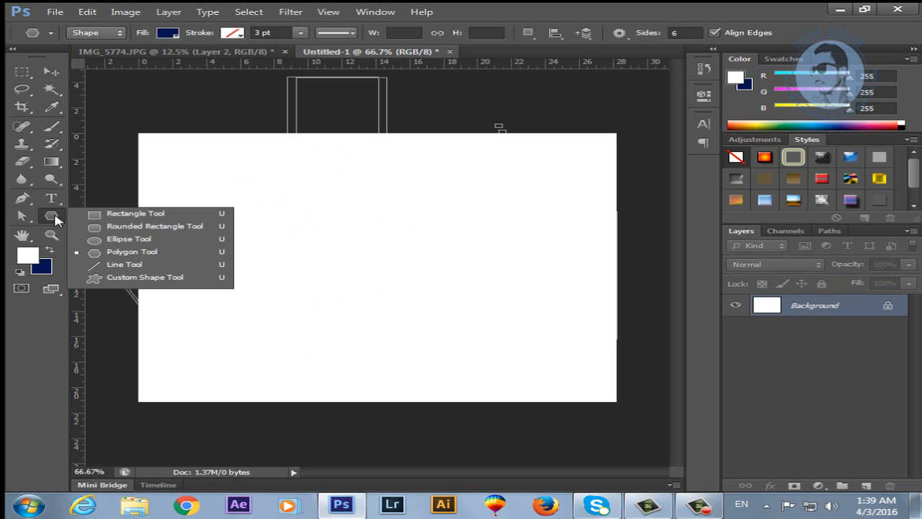
{"action": "left_click", "coordinate": [202, 267]}
{"action": "left_click_drag", "start_coordinate": [198, 242], "coordinate": [567, 151]}
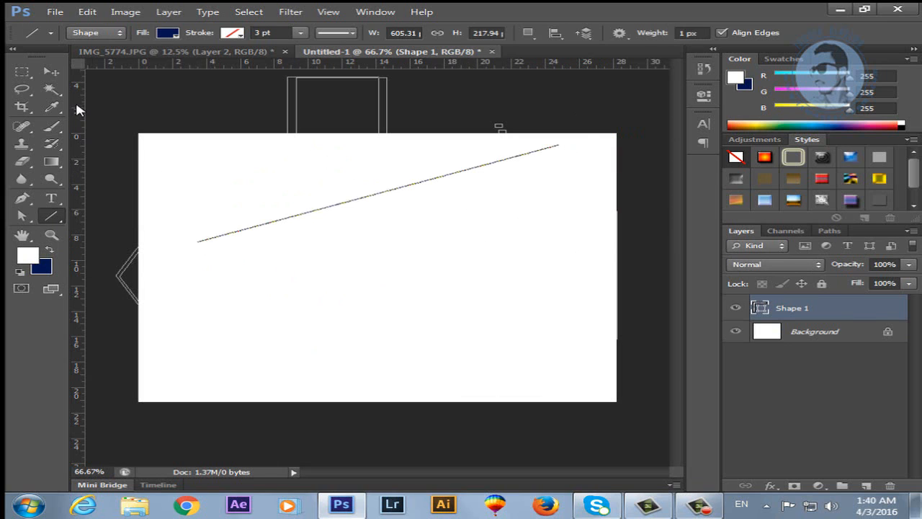
- Move the rising line slightly down the canvas and delete it
{"action": "left_click", "coordinate": [51, 72]}
{"action": "left_click_drag", "start_coordinate": [321, 210], "coordinate": [335, 257]}
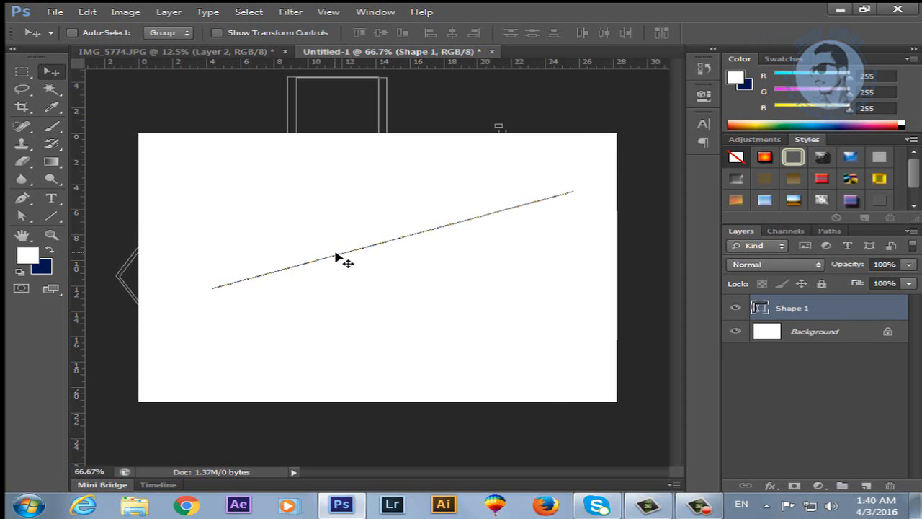
{"action": "key", "text": "Delete"}
- Set a black stroke of 23.44 pt and draw a 1 px weight line sloping down to the right, about 218 × 376 px
{"action": "left_click", "coordinate": [51, 216]}
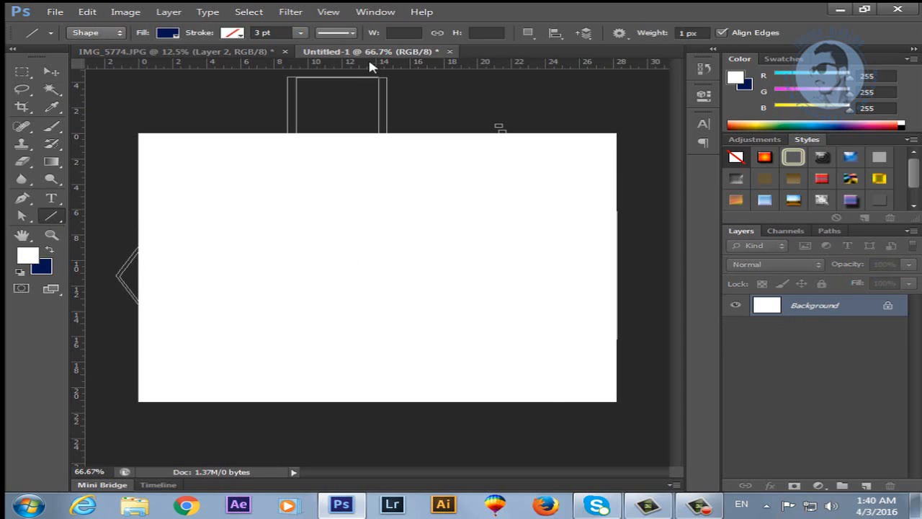
{"action": "left_click", "coordinate": [301, 33]}
{"action": "left_click_drag", "start_coordinate": [303, 40], "coordinate": [338, 51]}
{"action": "mouse_move", "coordinate": [271, 195]}
{"action": "left_mouse_down"}
{"action": "mouse_move", "coordinate": [482, 208]}
{"action": "mouse_move", "coordinate": [457, 298]}
{"action": "mouse_move", "coordinate": [406, 371]}
{"action": "left_mouse_up"}
- Look through the line's stroke options, including the stroke alignment choices
{"action": "left_click", "coordinate": [352, 33]}
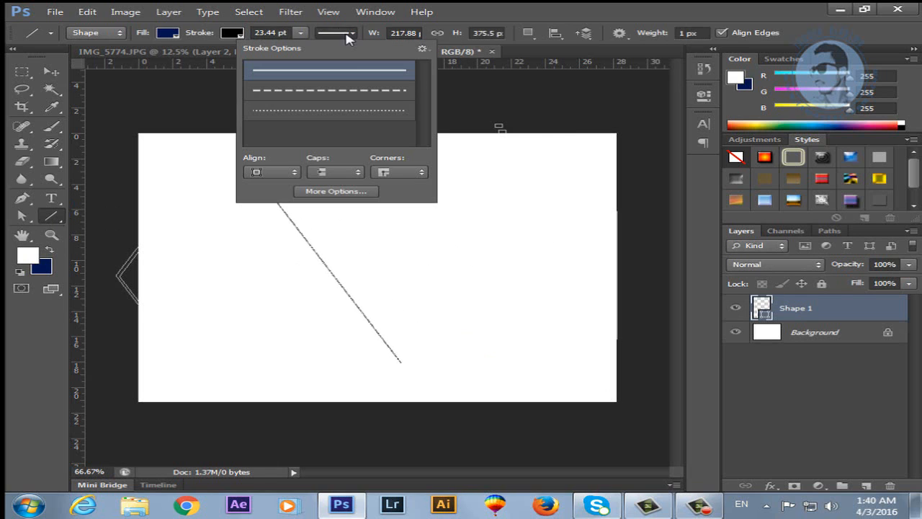
{"action": "left_click", "coordinate": [284, 174]}
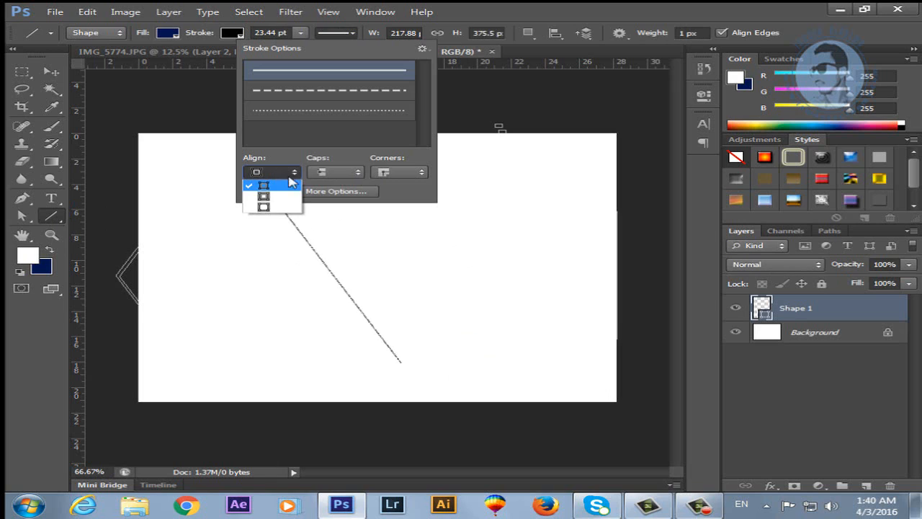
{"action": "left_click", "coordinate": [353, 153]}
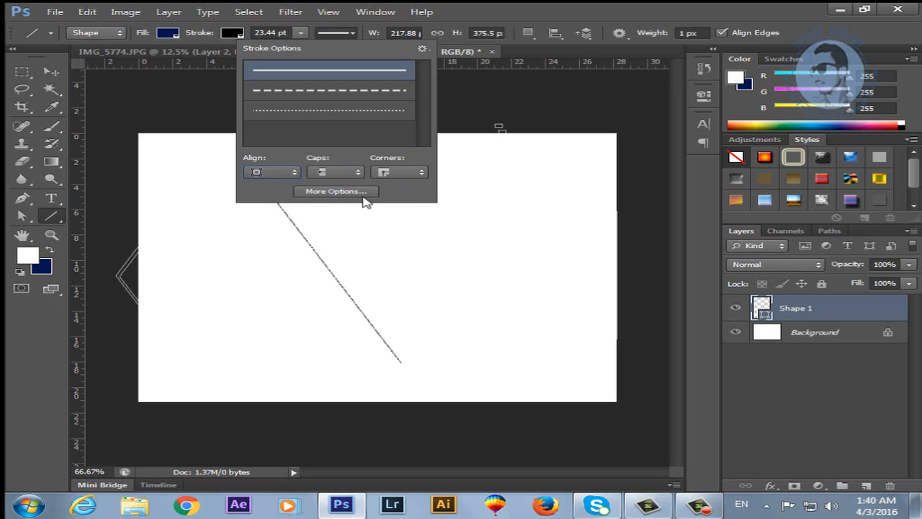
{"action": "left_click", "coordinate": [437, 33]}
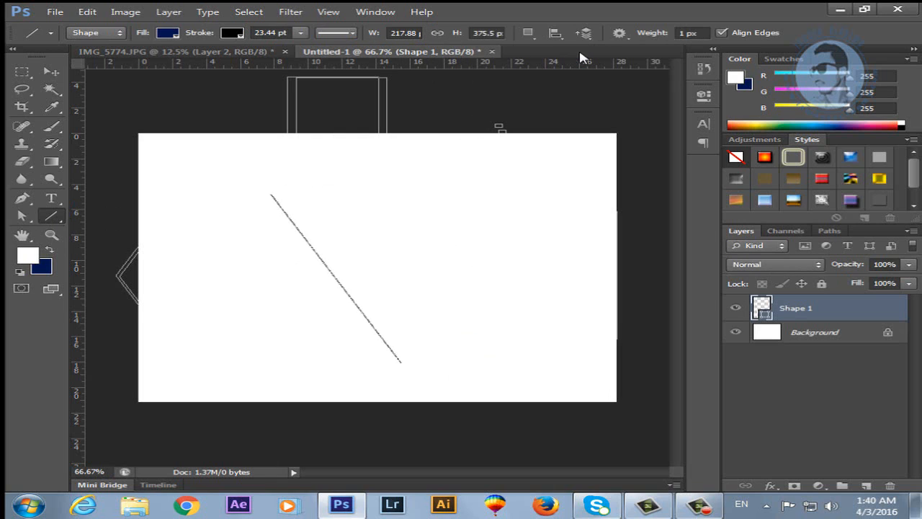
- Set the line weight to 5 px and draw a second line sloping down to the right, about 444 × 320 px
{"action": "left_click", "coordinate": [683, 33]}
{"action": "type", "text": "5"}
{"action": "key", "text": "Return"}
{"action": "mouse_move", "coordinate": [273, 196]}
{"action": "left_mouse_down"}
{"action": "mouse_move", "coordinate": [547, 343]}
{"action": "mouse_move", "coordinate": [536, 335]}
{"action": "left_mouse_up"}
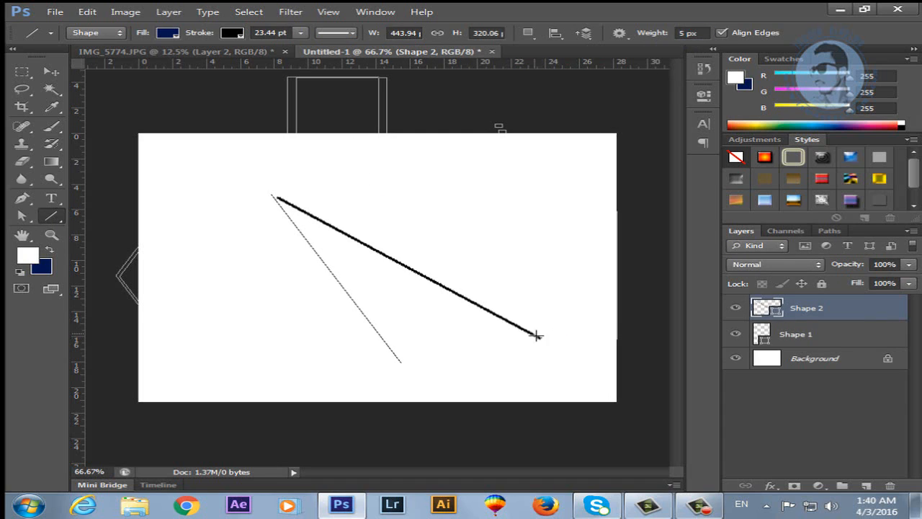
- Move the 5 px line to the left and delete it
{"action": "left_click", "coordinate": [51, 71]}
{"action": "left_click_drag", "start_coordinate": [418, 258], "coordinate": [360, 271]}
{"action": "key", "text": "Delete"}
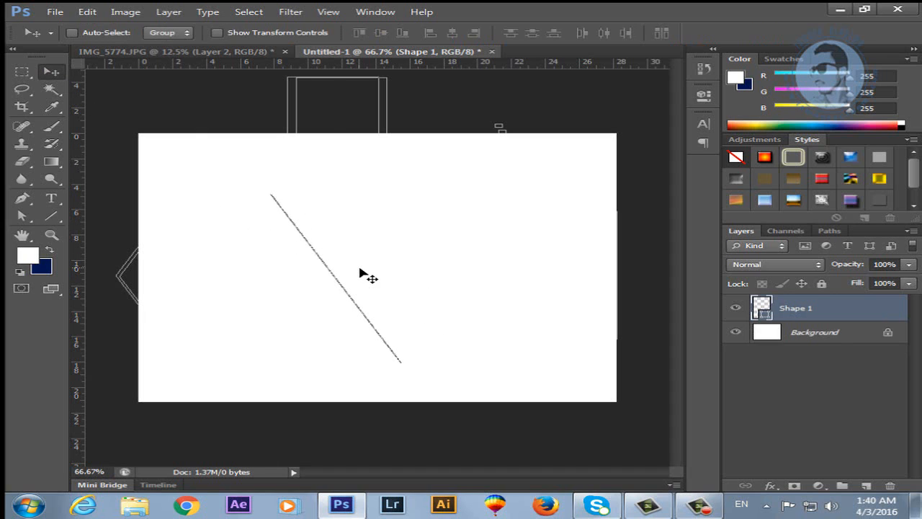
- Step back through the history to before both stroked lines were drawn
{"action": "key", "text": "ctrl+alt+z"}
{"action": "key", "text": "ctrl+alt+z"}
{"action": "key", "text": "ctrl+alt+z"}
{"action": "key", "text": "ctrl+alt+z"}
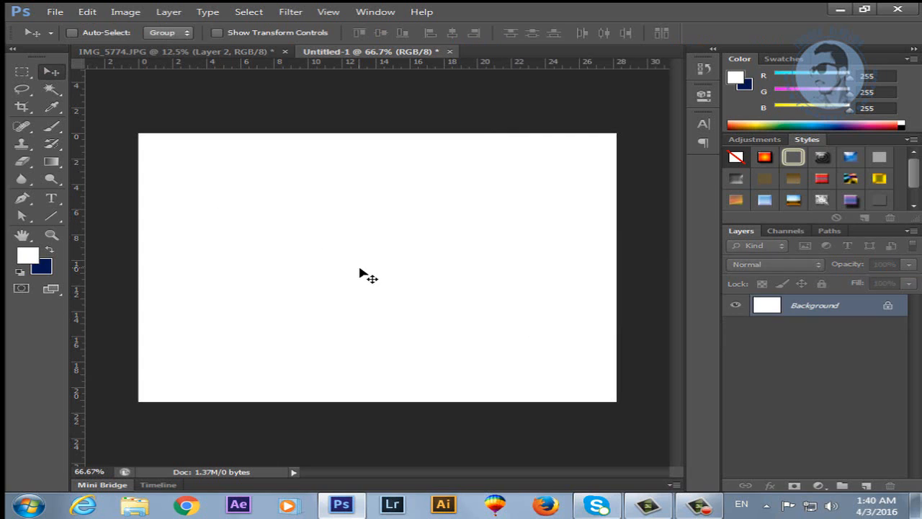
- Activate the Custom Shape tool, enlarge the shape picker, and replace the current shapes with the All set
{"action": "left_click", "coordinate": [51, 216]}
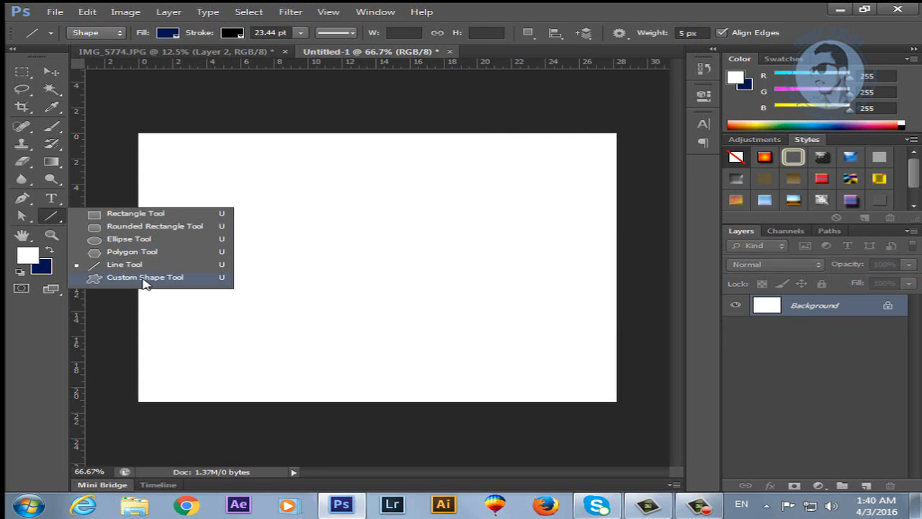
{"action": "left_click", "coordinate": [145, 277]}
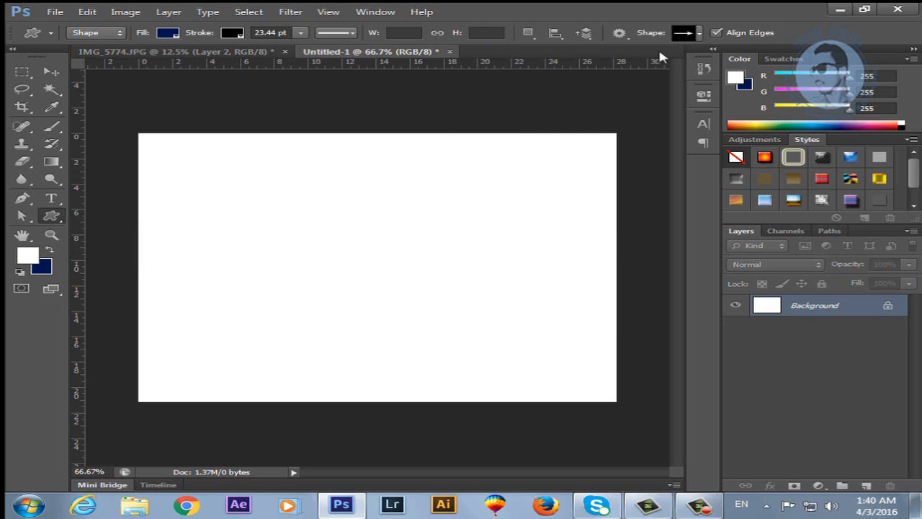
{"action": "left_click", "coordinate": [698, 33]}
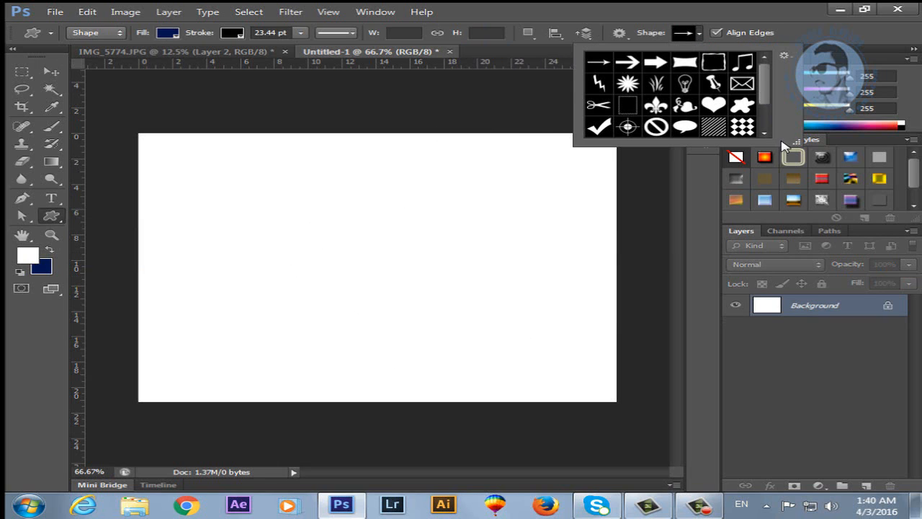
{"action": "left_click_drag", "start_coordinate": [795, 142], "coordinate": [885, 356]}
{"action": "left_click", "coordinate": [871, 56]}
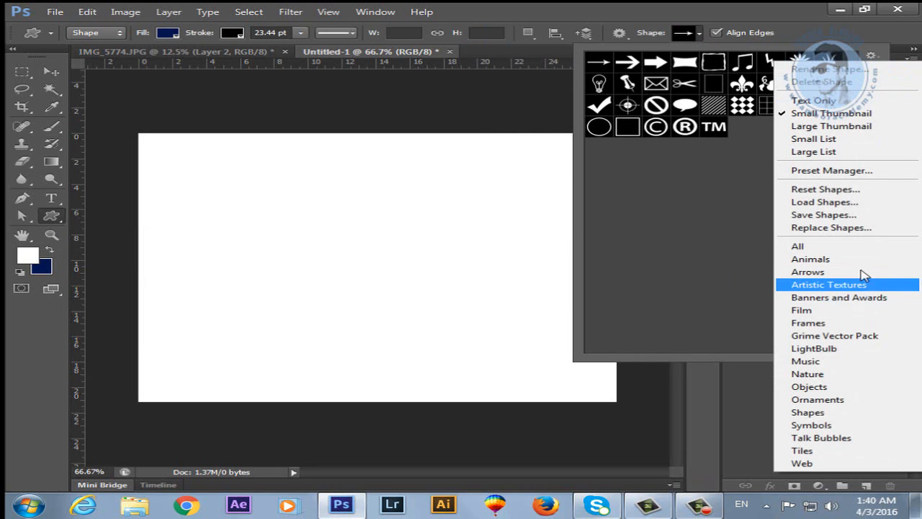
{"action": "left_click", "coordinate": [856, 245]}
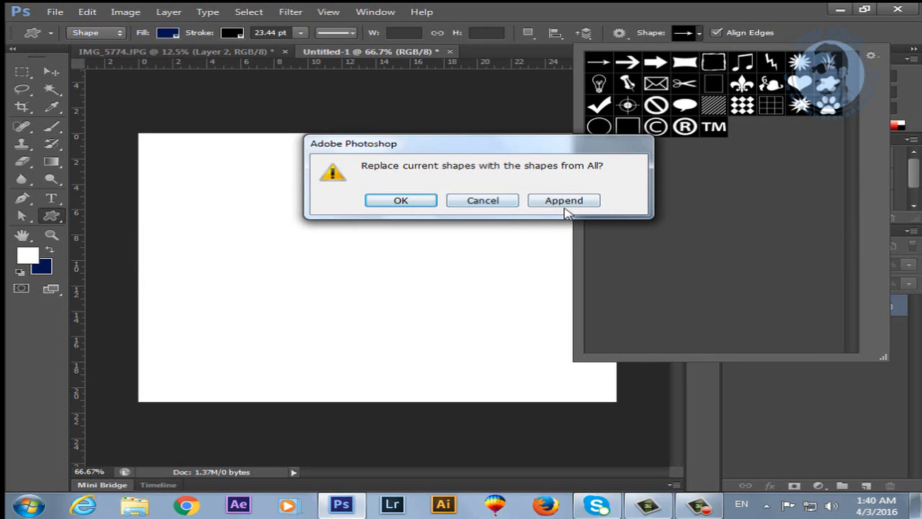
{"action": "left_click", "coordinate": [423, 203]}
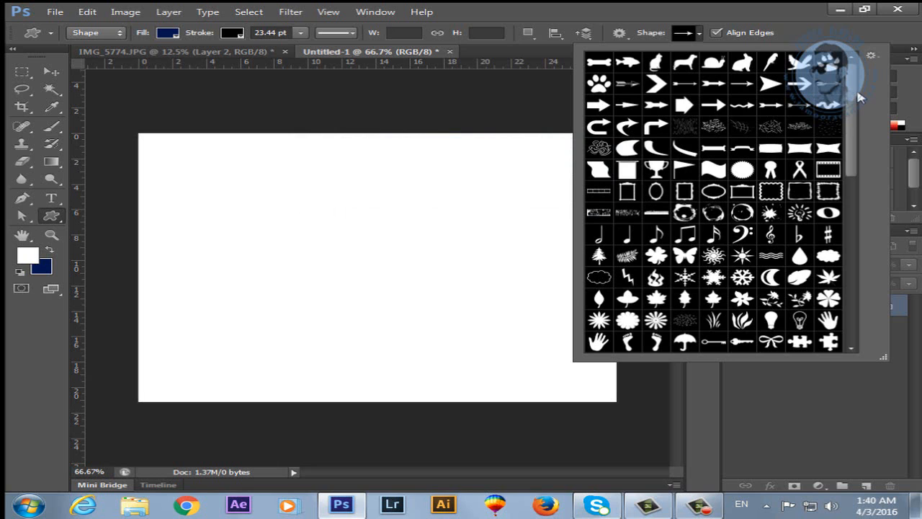
- Draw a puzzle-piece custom shape about 301 × 265 px right of the canvas centre and apply the red-orange gradient style
{"action": "scroll", "coordinate": [864, 171], "scroll_direction": "down", "scroll_amount": 5}
{"action": "mouse_move", "coordinate": [864, 171]}
{"action": "left_mouse_down"}
{"action": "mouse_move", "coordinate": [848, 282]}
{"action": "mouse_move", "coordinate": [861, 240]}
{"action": "mouse_move", "coordinate": [859, 187]}
{"action": "left_mouse_up"}
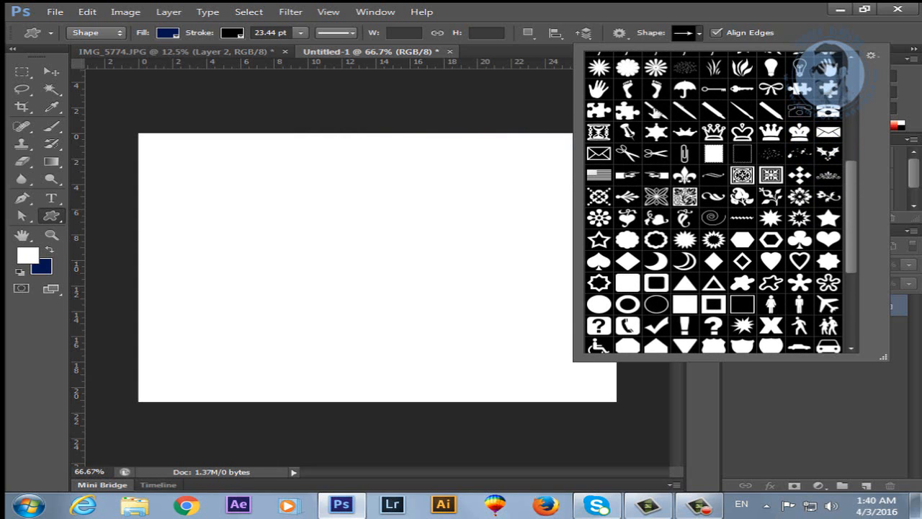
{"action": "left_click", "coordinate": [627, 109]}
{"action": "left_click_drag", "start_coordinate": [377, 193], "coordinate": [559, 311]}
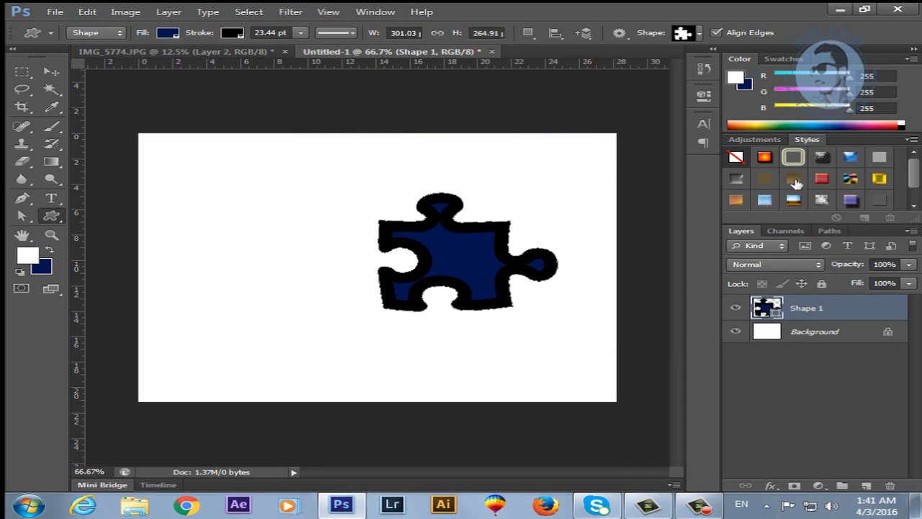
{"action": "left_click", "coordinate": [772, 160]}
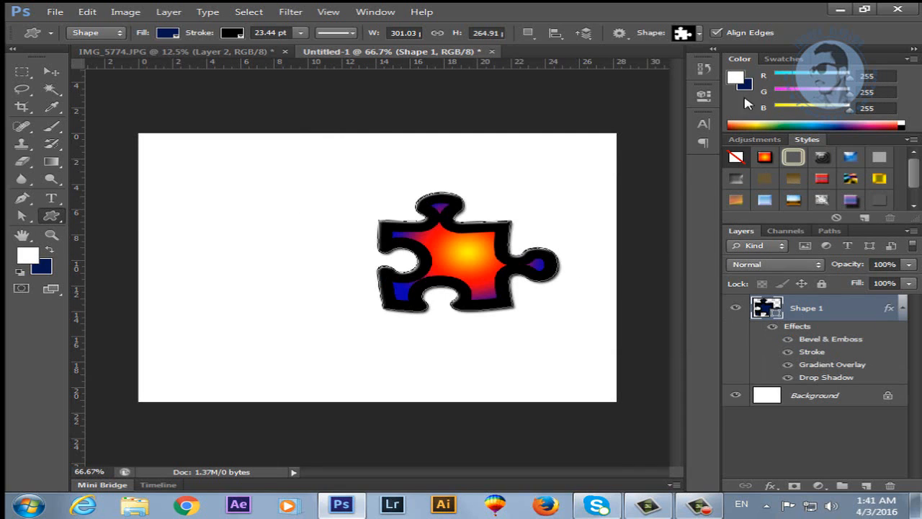
- Draw a rounded shield custom shape about 247 × 256 px left of the puzzle piece
{"action": "left_click", "coordinate": [698, 34]}
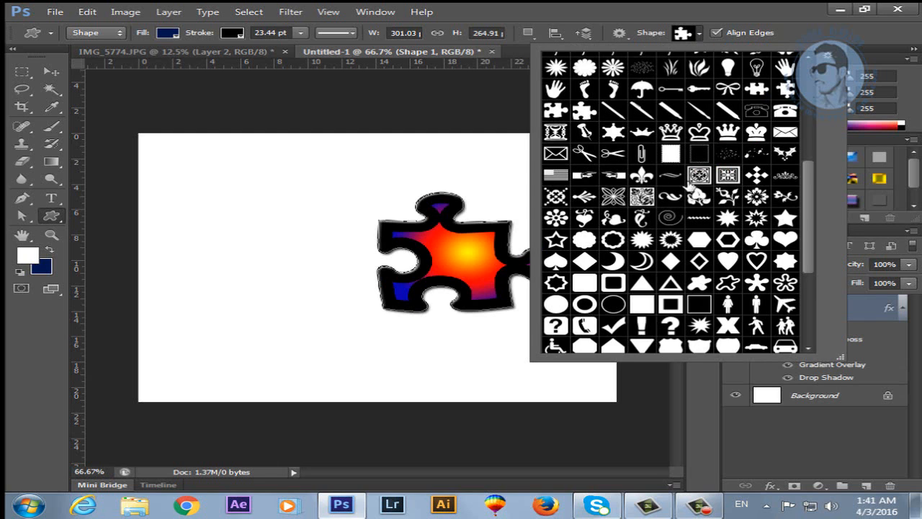
{"action": "scroll", "coordinate": [688, 248], "scroll_direction": "down", "scroll_amount": 2}
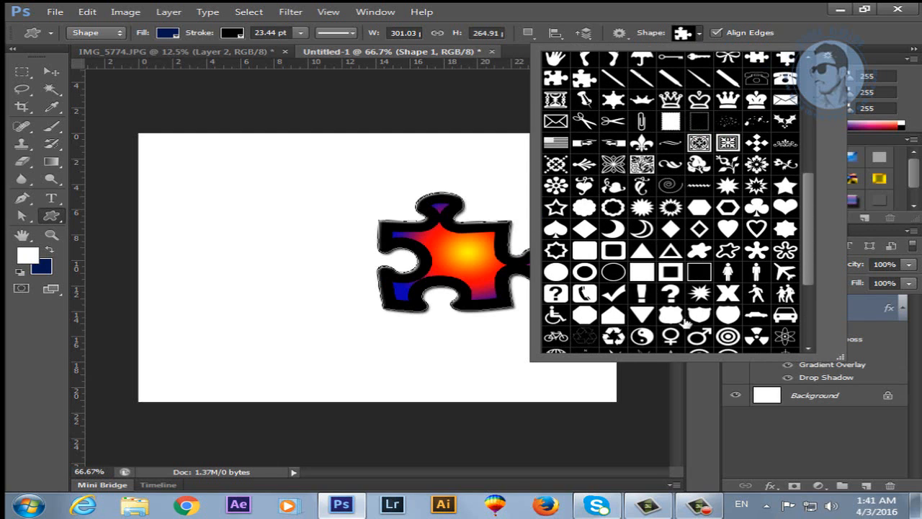
{"action": "left_click", "coordinate": [730, 316]}
{"action": "left_click_drag", "start_coordinate": [223, 221], "coordinate": [372, 336]}
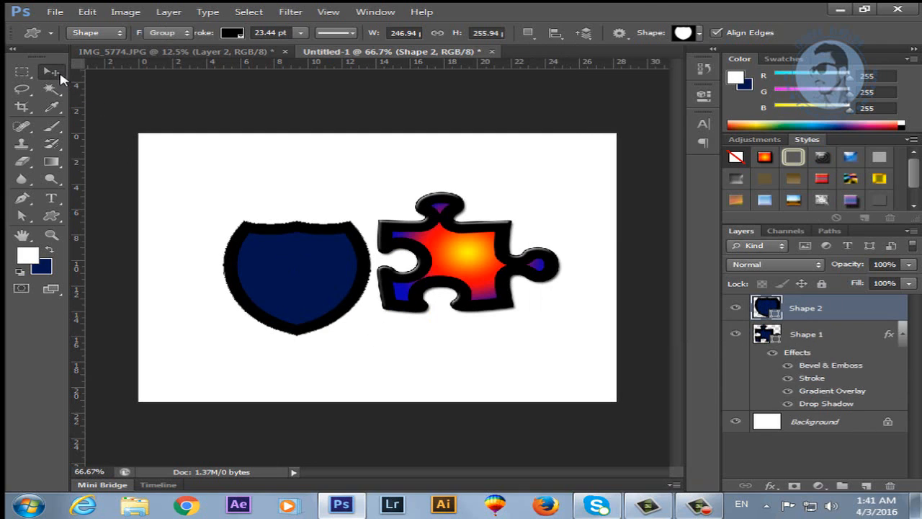
{"action": "key", "text": "v"}
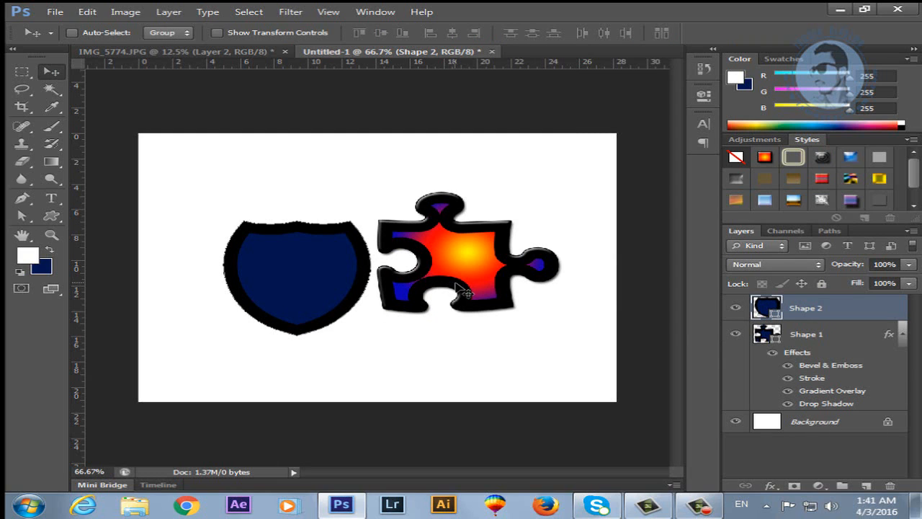
{"action": "left_click", "coordinate": [49, 219]}
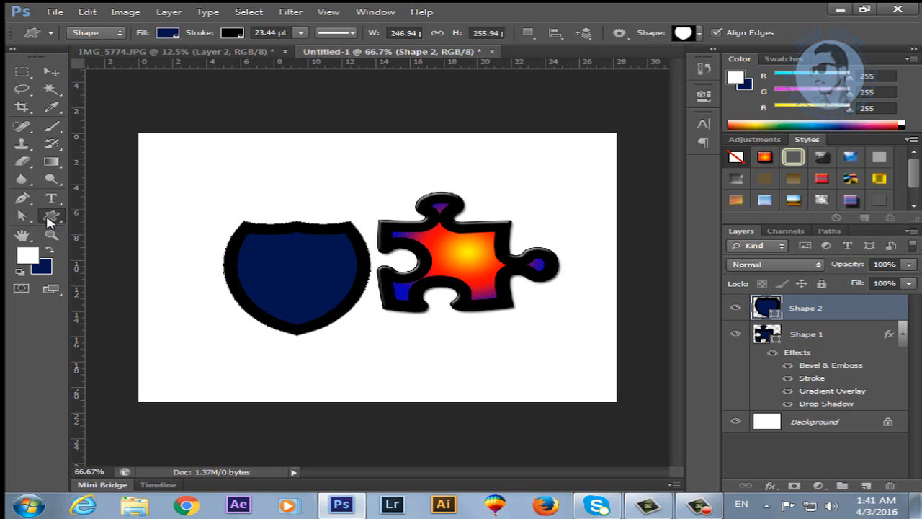
- Browse further down the list of available custom shapes without choosing a different one
{"action": "left_click", "coordinate": [699, 34]}
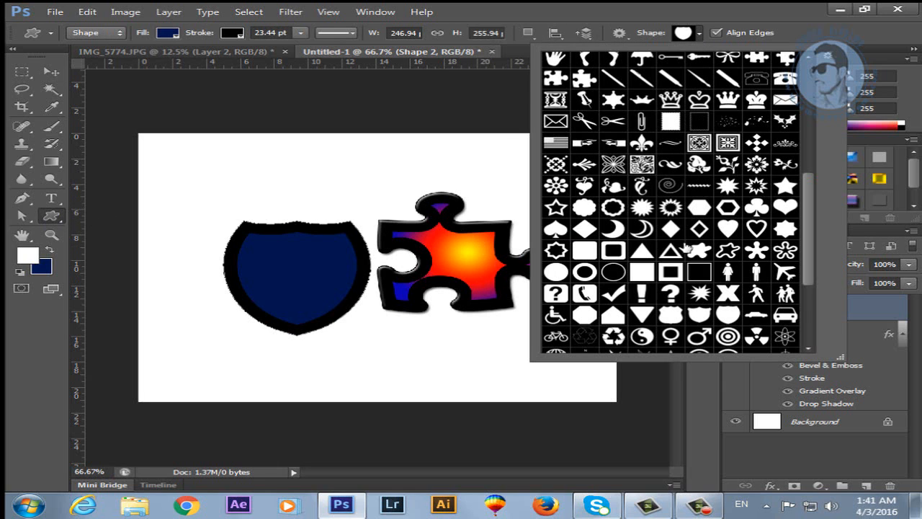
{"action": "scroll", "coordinate": [758, 244], "scroll_direction": "down", "scroll_amount": 1}
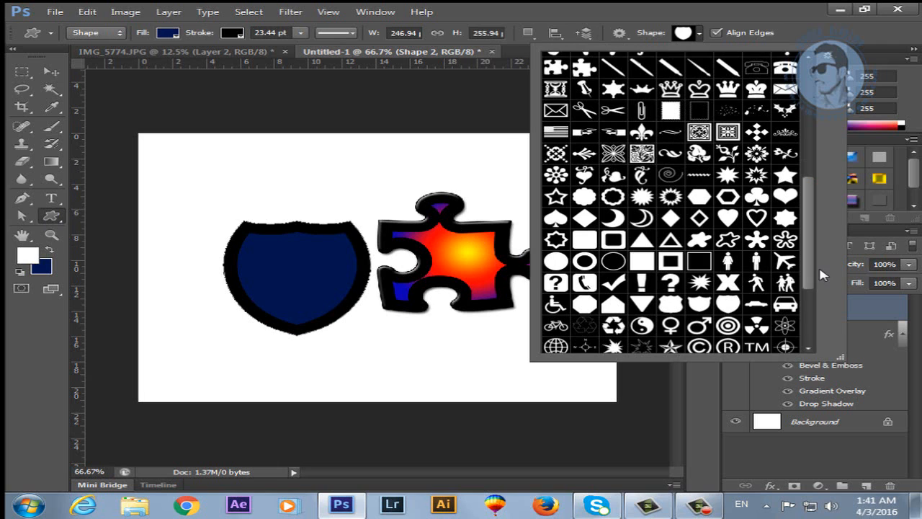
{"action": "scroll", "coordinate": [811, 252], "scroll_direction": "down", "scroll_amount": 3}
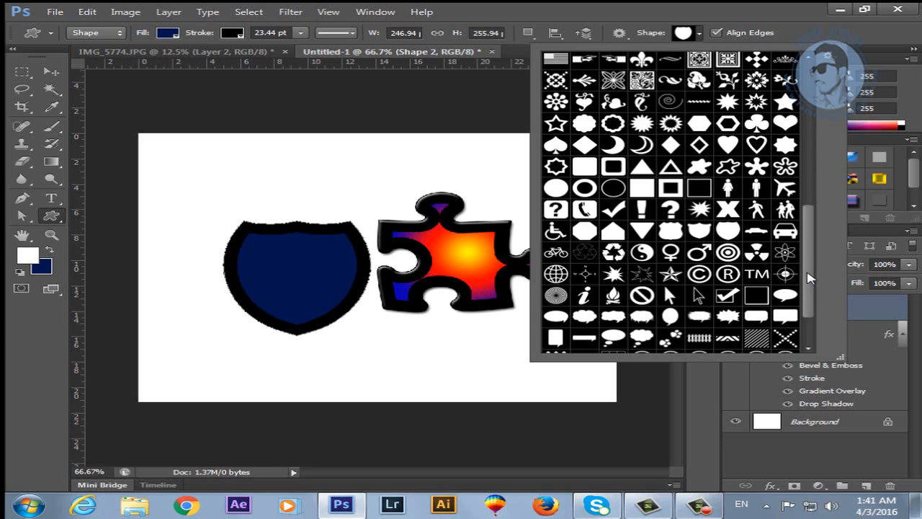
{"action": "left_click", "coordinate": [622, 20]}
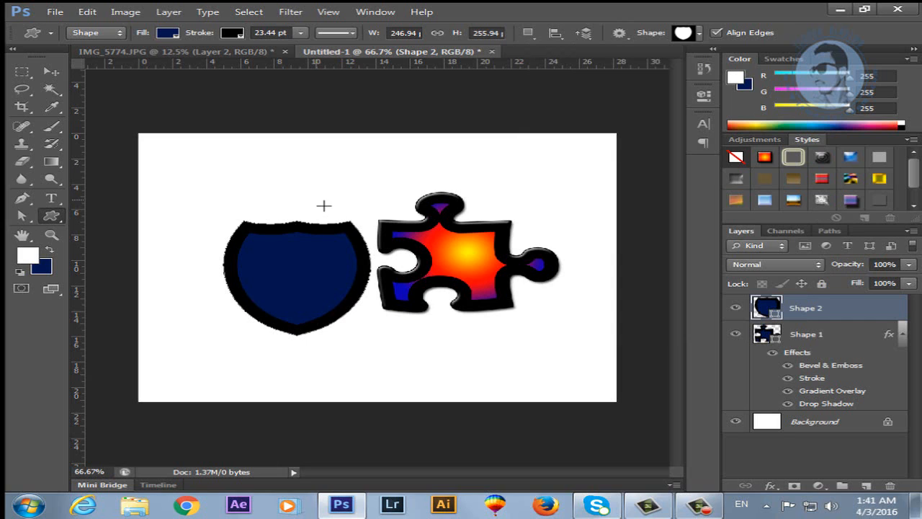
- Delete the shield shape, then move the puzzle piece up and to the left on the canvas and delete it too
{"action": "key", "text": "v"}
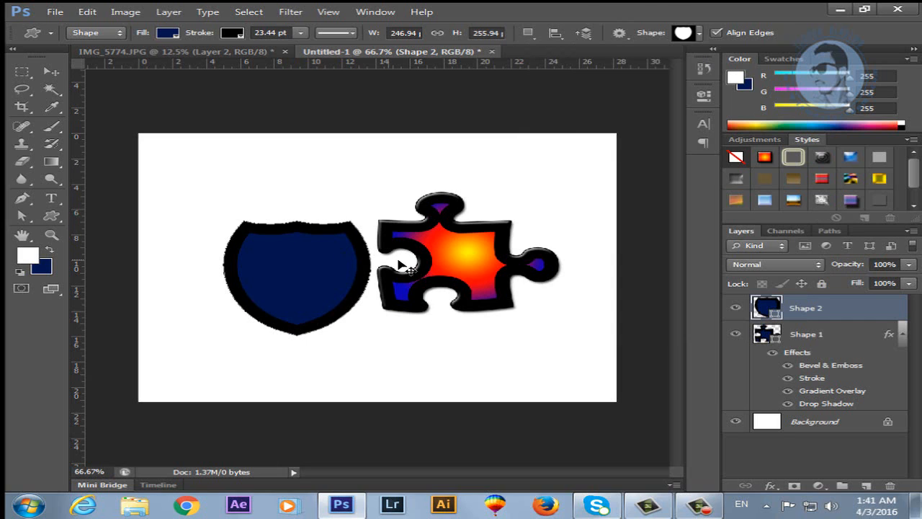
{"action": "left_click_drag", "start_coordinate": [335, 251], "coordinate": [329, 224]}
{"action": "key", "text": "Delete"}
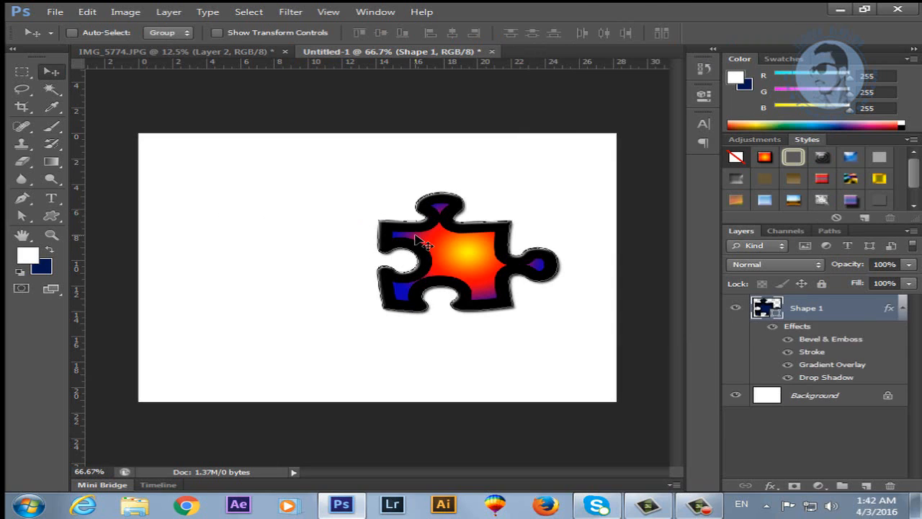
{"action": "right_click", "coordinate": [416, 237]}
{"action": "left_click", "coordinate": [437, 250]}
{"action": "left_click_drag", "start_coordinate": [388, 246], "coordinate": [317, 216]}
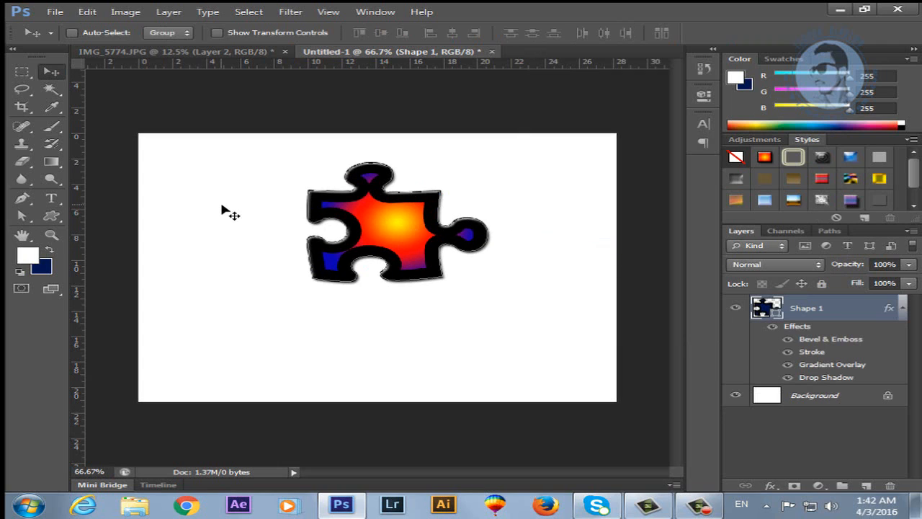
{"action": "key", "text": "Delete"}
- Draw a rectangle about 500 × 207 px around the canvas centre and remove its stroke
{"action": "left_click", "coordinate": [20, 220]}
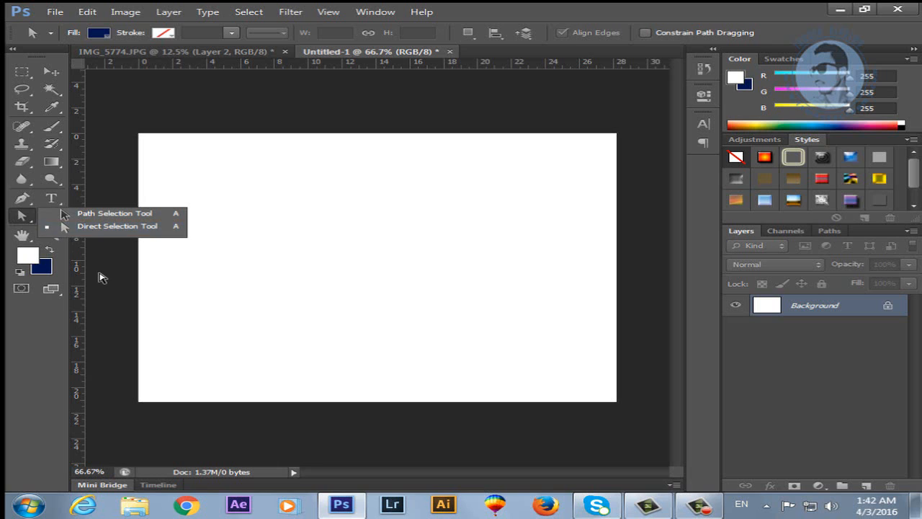
{"action": "left_click", "coordinate": [98, 273]}
{"action": "left_click", "coordinate": [57, 220]}
{"action": "left_click", "coordinate": [119, 214]}
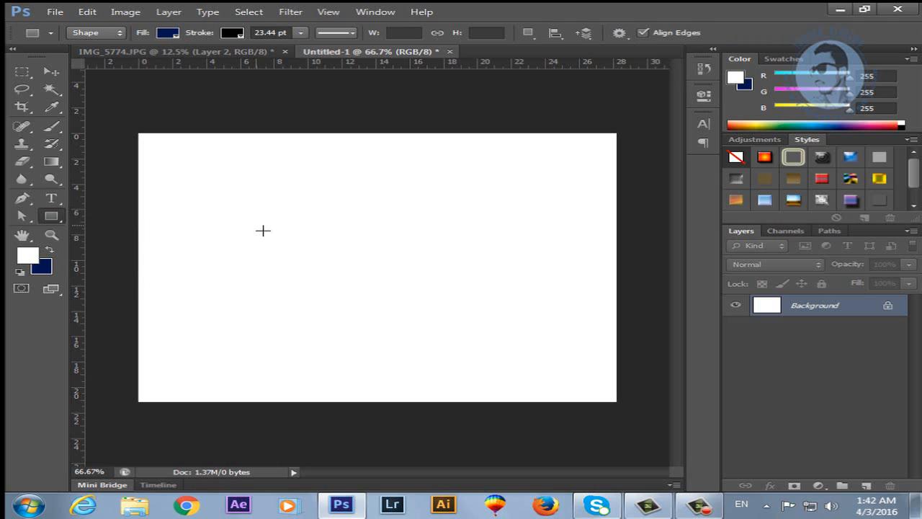
{"action": "left_click_drag", "start_coordinate": [252, 228], "coordinate": [552, 321]}
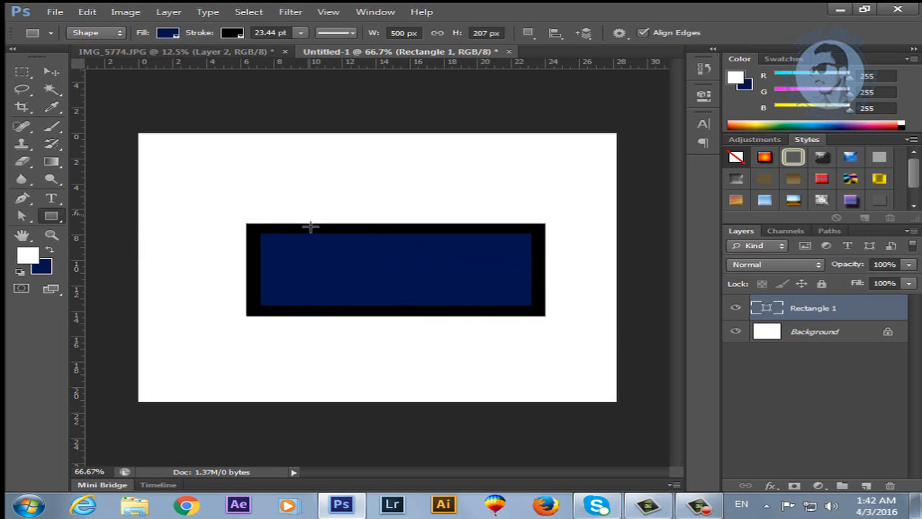
{"action": "left_click", "coordinate": [232, 36]}
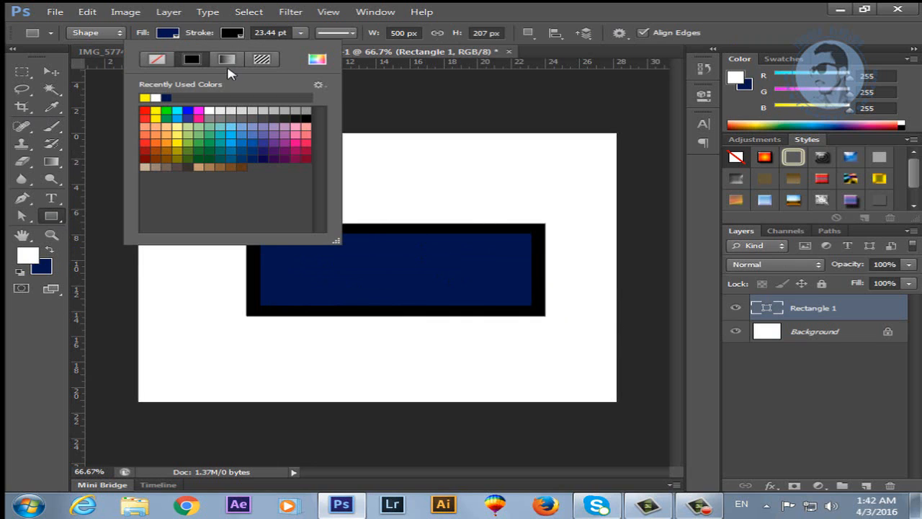
{"action": "left_click", "coordinate": [158, 61]}
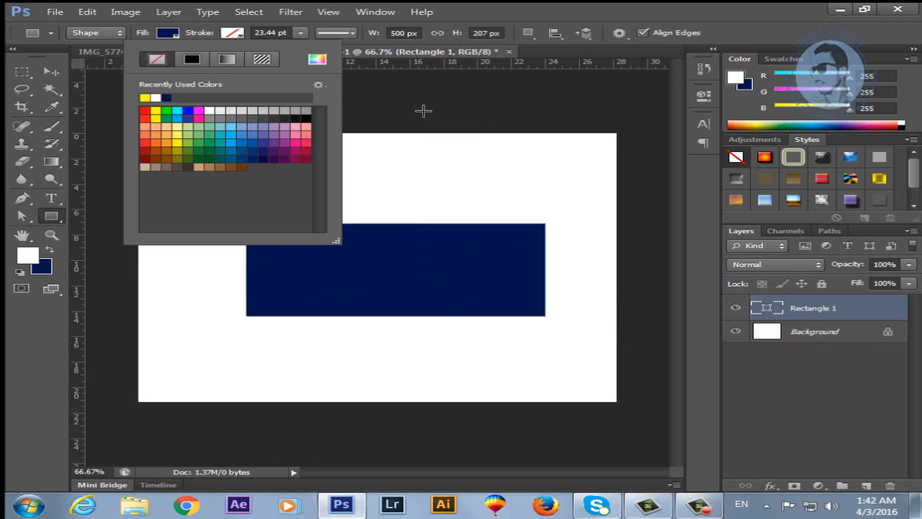
{"action": "left_click", "coordinate": [374, 99]}
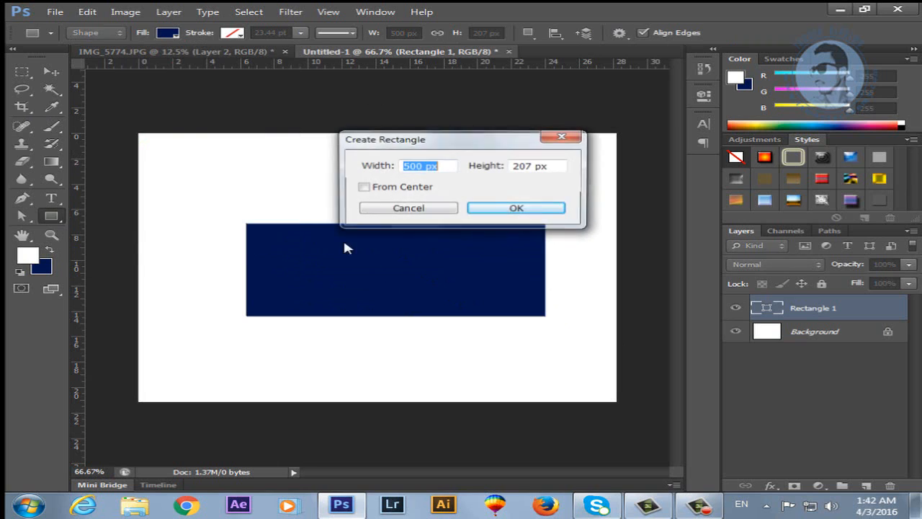
{"action": "left_click", "coordinate": [500, 208]}
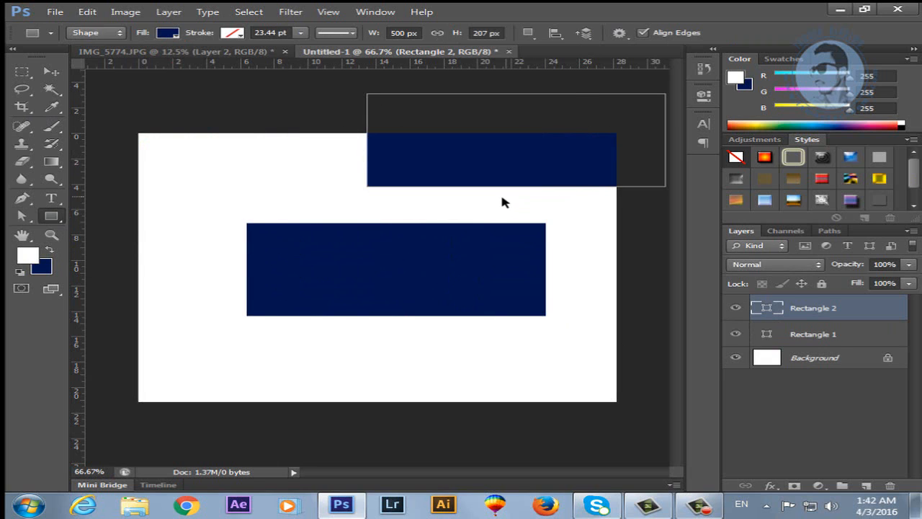
{"action": "key", "text": "ctrl+z"}
- Shift the rectangle with the Move tool, then reposition it with the Path Selection tool, ending in the canvas's upper-left part
{"action": "left_click", "coordinate": [62, 69]}
{"action": "left_click_drag", "start_coordinate": [438, 262], "coordinate": [421, 239]}
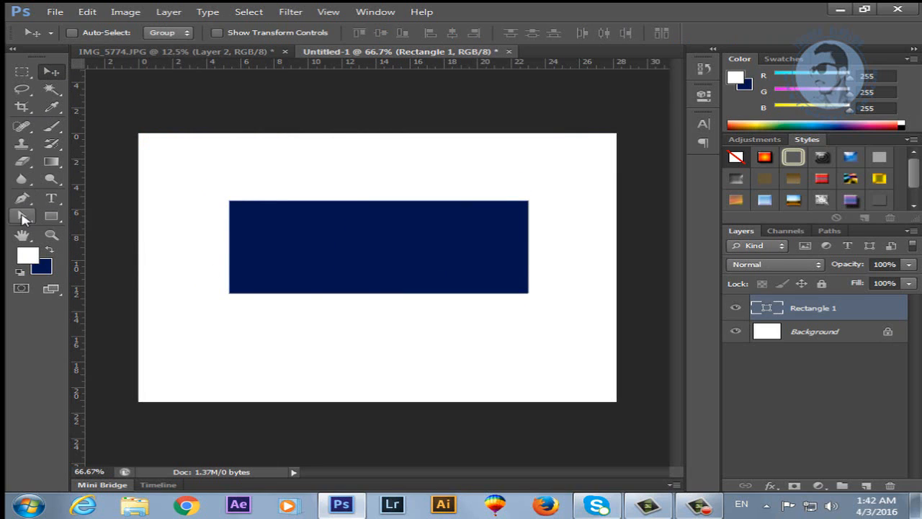
{"action": "left_click", "coordinate": [22, 216]}
{"action": "left_click", "coordinate": [108, 226]}
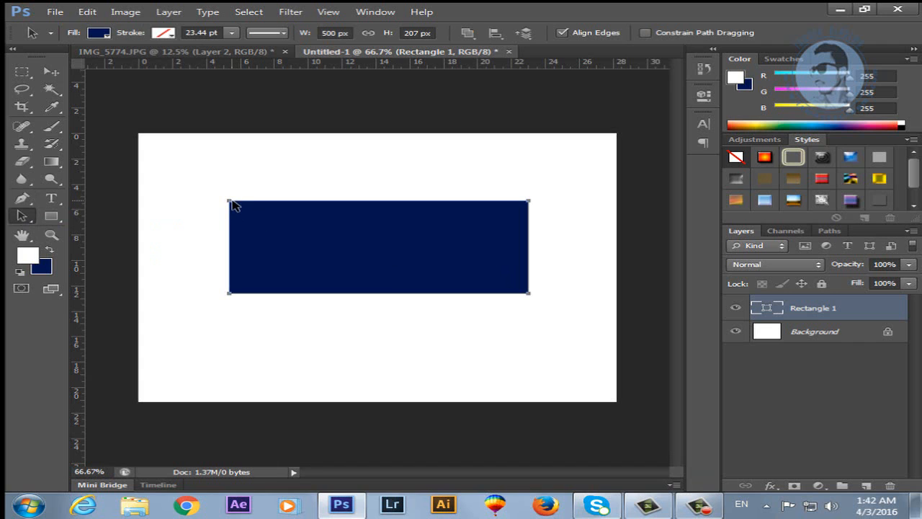
{"action": "left_click_drag", "start_coordinate": [232, 205], "coordinate": [219, 158]}
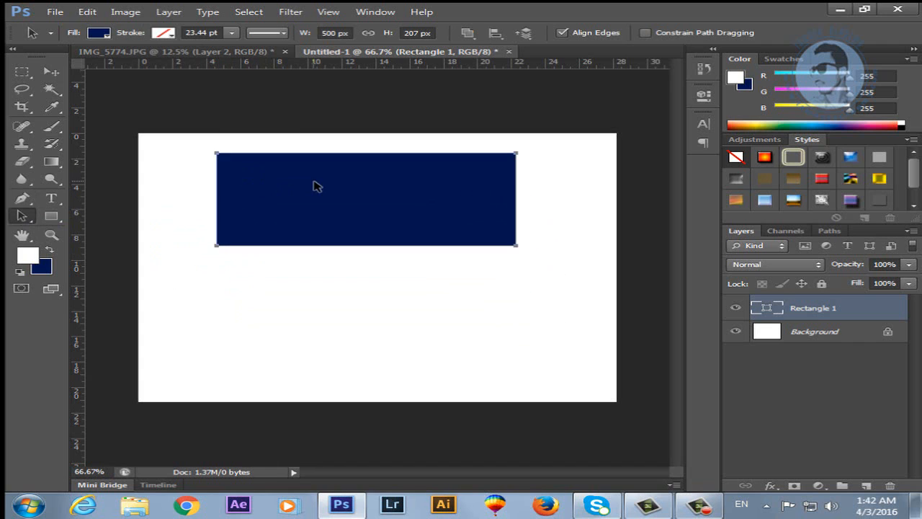
{"action": "left_click_drag", "start_coordinate": [314, 182], "coordinate": [343, 212]}
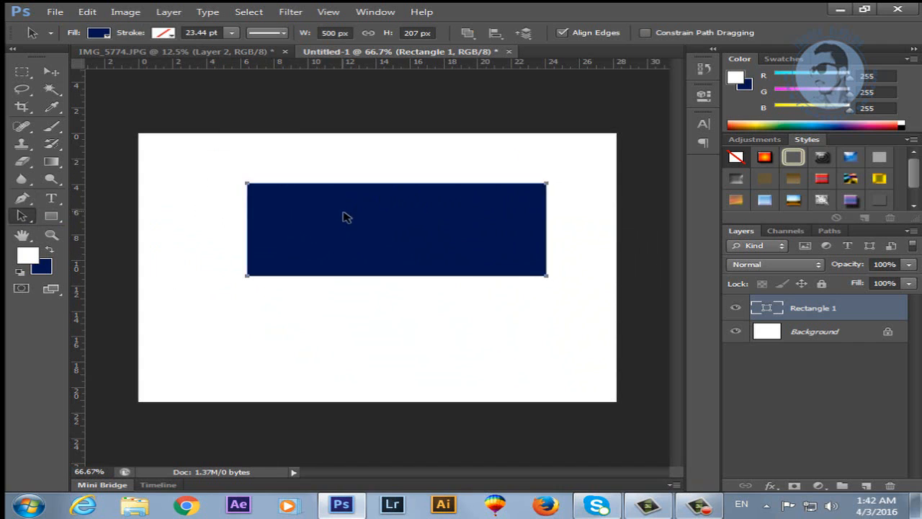
{"action": "left_click_drag", "start_coordinate": [401, 252], "coordinate": [229, 279]}
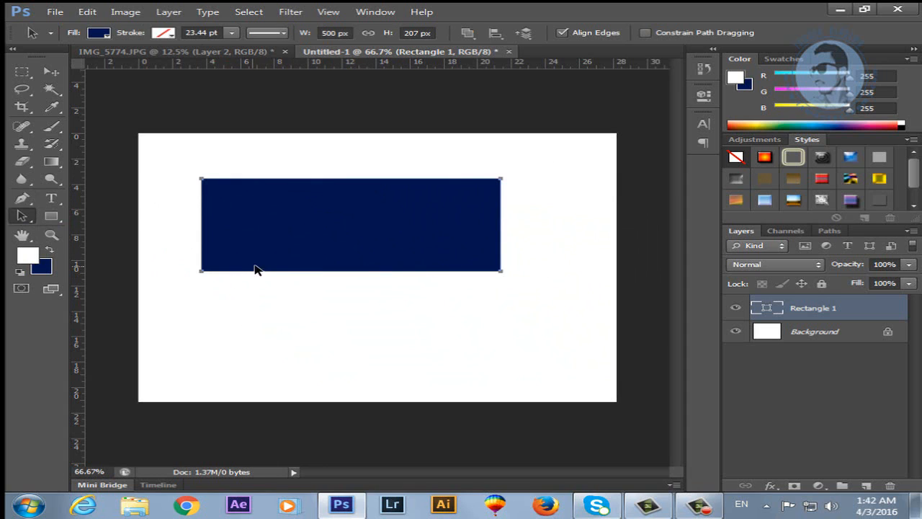
- Reshape the rectangle into a tilted quadrilateral about 360 × 498 px by moving its individual corners with the Direct Selection tool
{"action": "left_click", "coordinate": [23, 220]}
{"action": "left_click", "coordinate": [72, 229]}
{"action": "left_click_drag", "start_coordinate": [204, 274], "coordinate": [294, 353]}
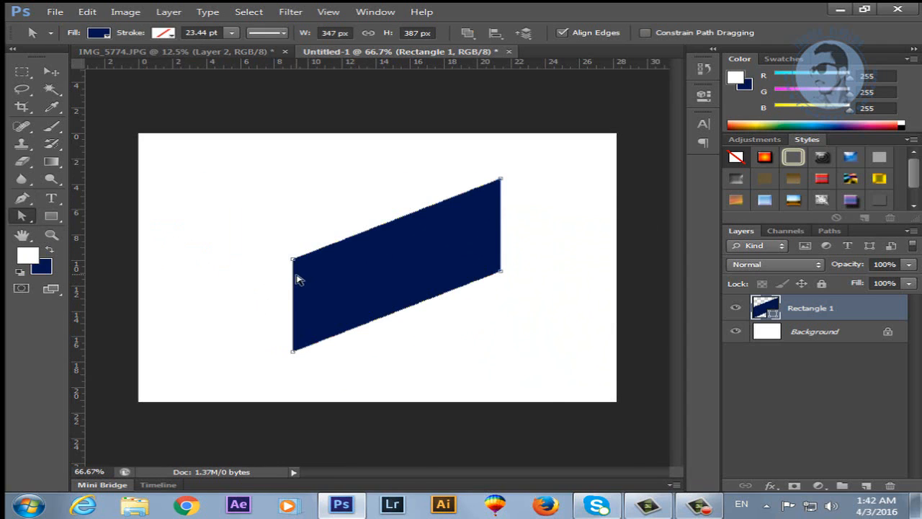
{"action": "left_click_drag", "start_coordinate": [293, 260], "coordinate": [164, 206]}
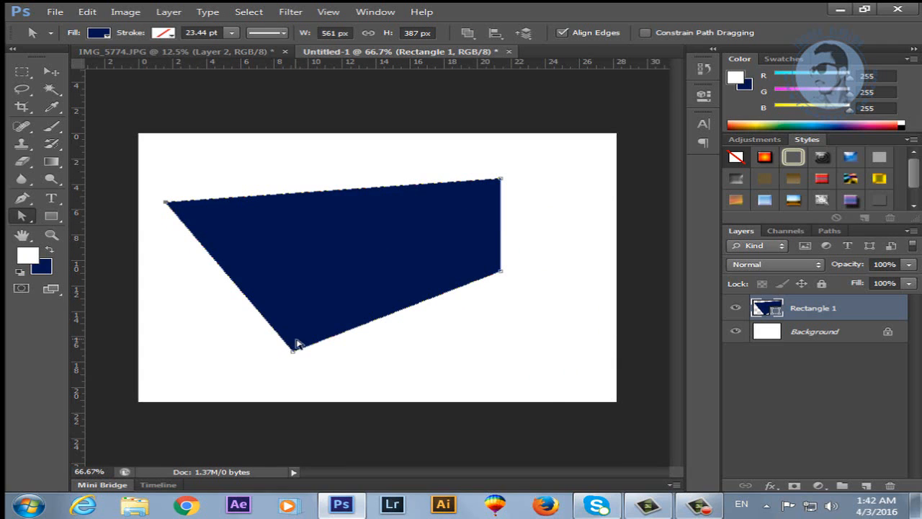
{"action": "left_click_drag", "start_coordinate": [295, 353], "coordinate": [200, 378]}
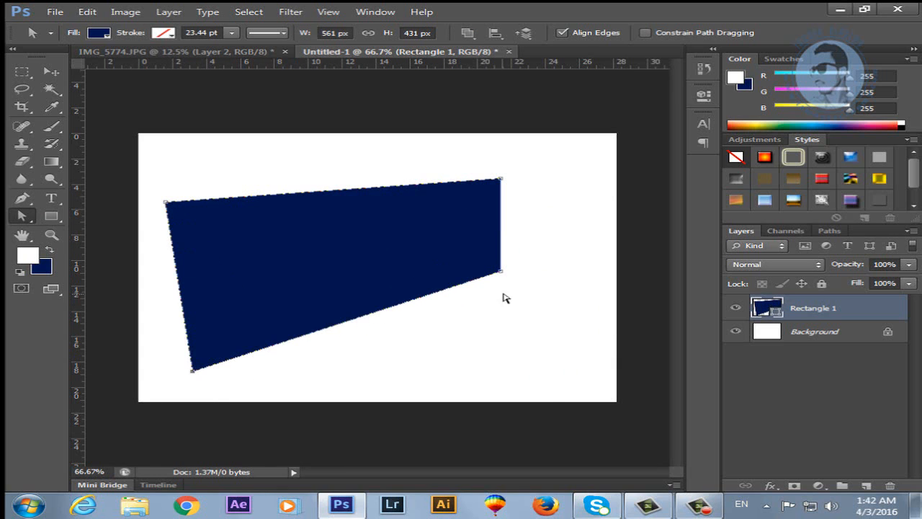
{"action": "left_click_drag", "start_coordinate": [501, 272], "coordinate": [417, 291]}
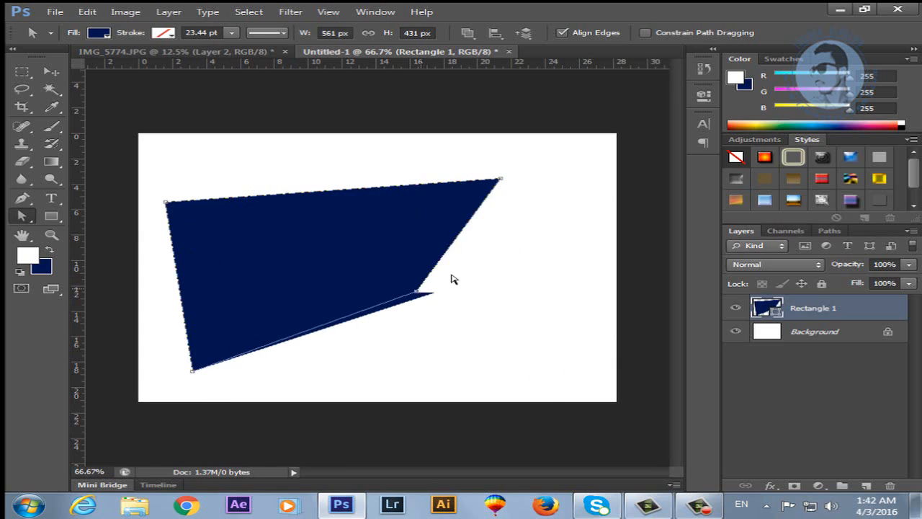
{"action": "left_click_drag", "start_coordinate": [499, 181], "coordinate": [320, 154]}
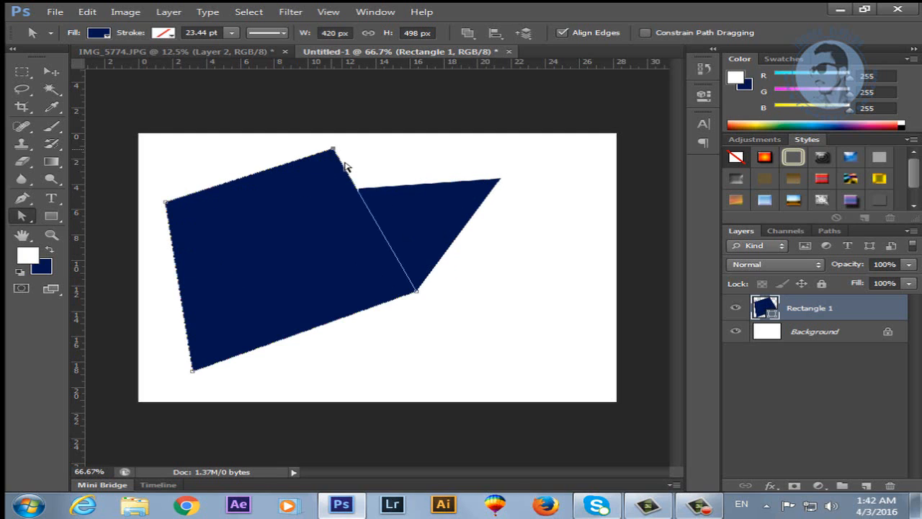
{"action": "left_click_drag", "start_coordinate": [416, 294], "coordinate": [380, 310]}
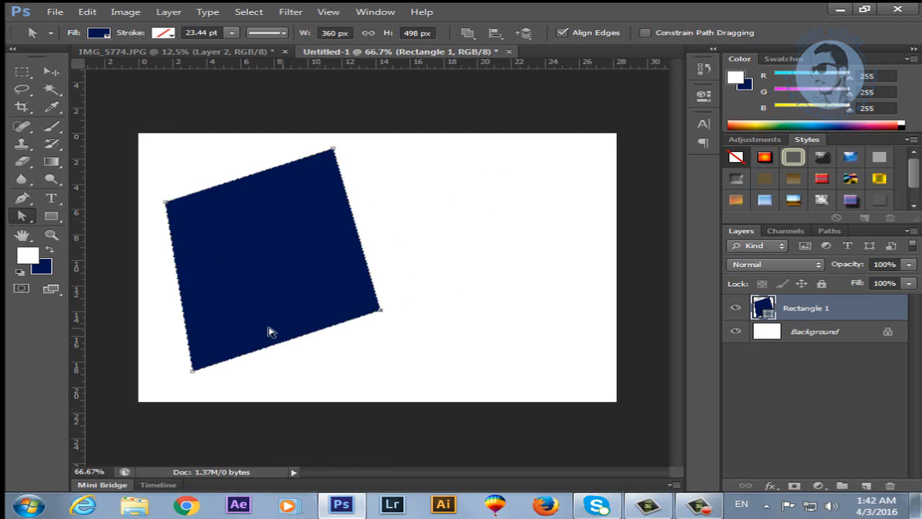
- Step back through the history to undo all the corner edits on the rectangle
{"action": "key", "text": "ctrl+alt+z"}
{"action": "key", "text": "ctrl+alt+z"}
{"action": "key", "text": "ctrl+alt+z"}
{"action": "key", "text": "ctrl+alt+z"}
{"action": "key", "text": "ctrl+alt+z"}
{"action": "key", "text": "ctrl+alt+z"}
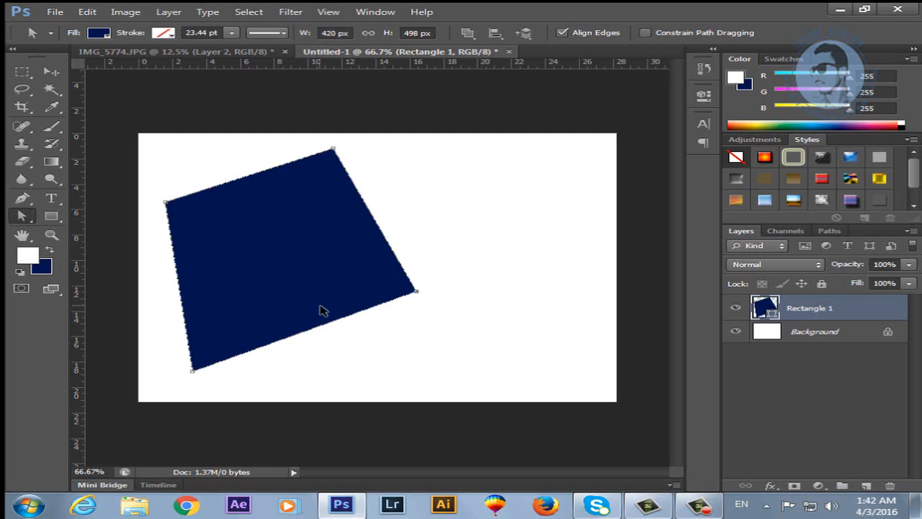
{"action": "key", "text": "ctrl+alt+z"}
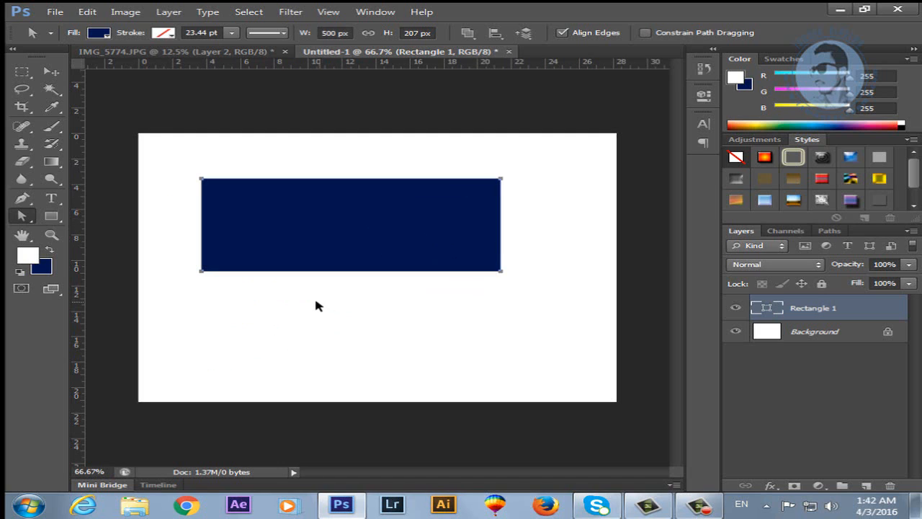
- Try to move the rectangle with the Direct Selection tool, then move it near the canvas's top edge with the Path Selection tool
{"action": "left_click", "coordinate": [22, 217]}
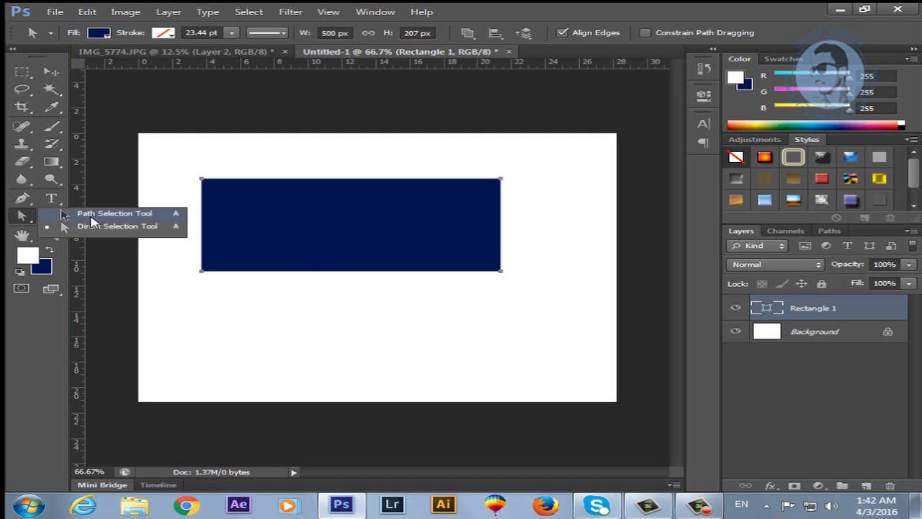
{"action": "left_click", "coordinate": [165, 227]}
{"action": "left_click_drag", "start_coordinate": [354, 218], "coordinate": [441, 189]}
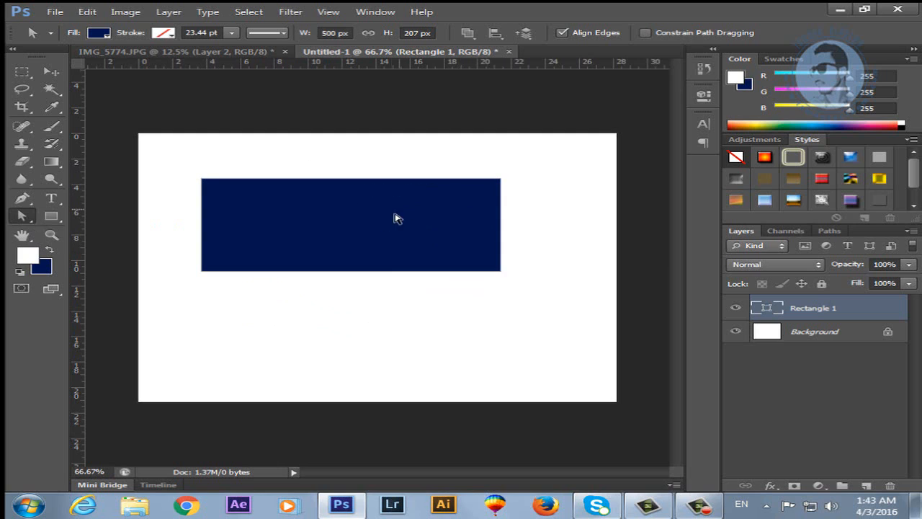
{"action": "left_click_drag", "start_coordinate": [303, 206], "coordinate": [379, 210]}
{"action": "right_click", "coordinate": [21, 217]}
{"action": "left_click", "coordinate": [64, 215]}
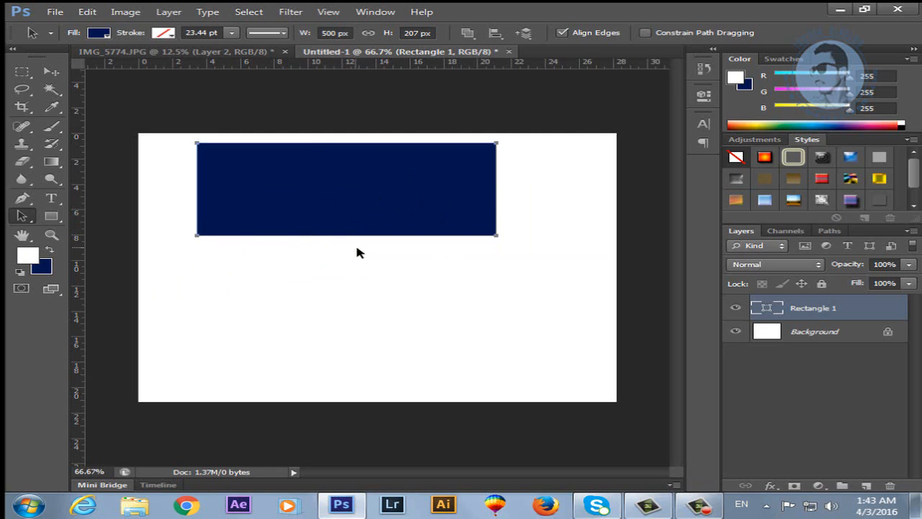
- Pull the rectangle's lower-left corner outward with the Direct Selection tool, making the shape about 588 × 297 px, and undo it
{"action": "right_click", "coordinate": [21, 218]}
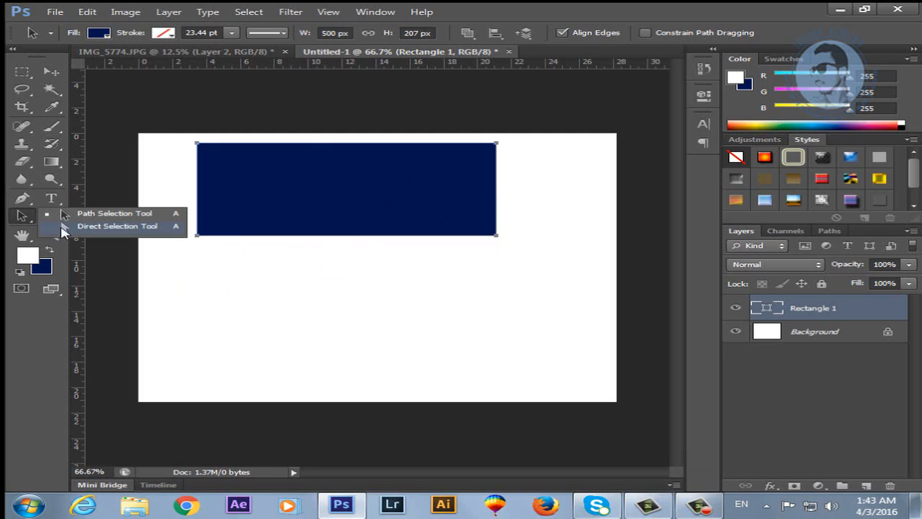
{"action": "left_click", "coordinate": [108, 226]}
{"action": "left_click_drag", "start_coordinate": [352, 198], "coordinate": [339, 220]}
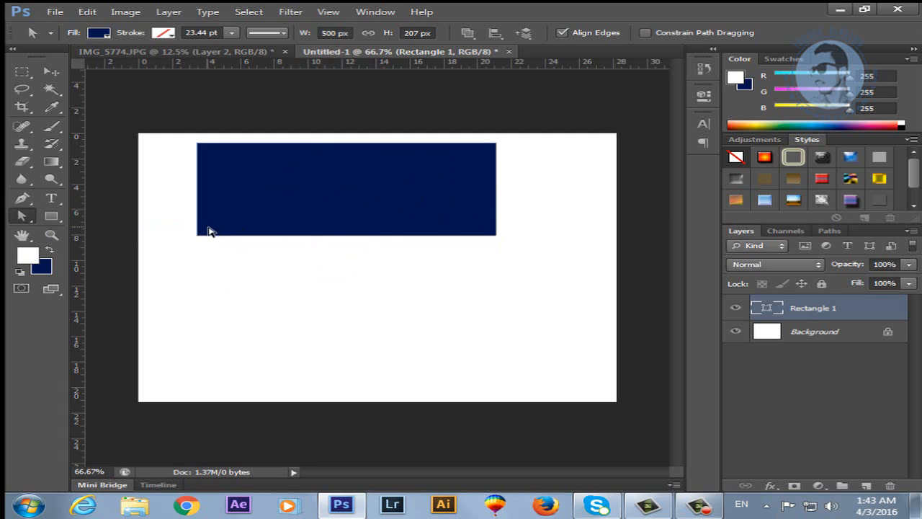
{"action": "left_click_drag", "start_coordinate": [195, 236], "coordinate": [144, 274]}
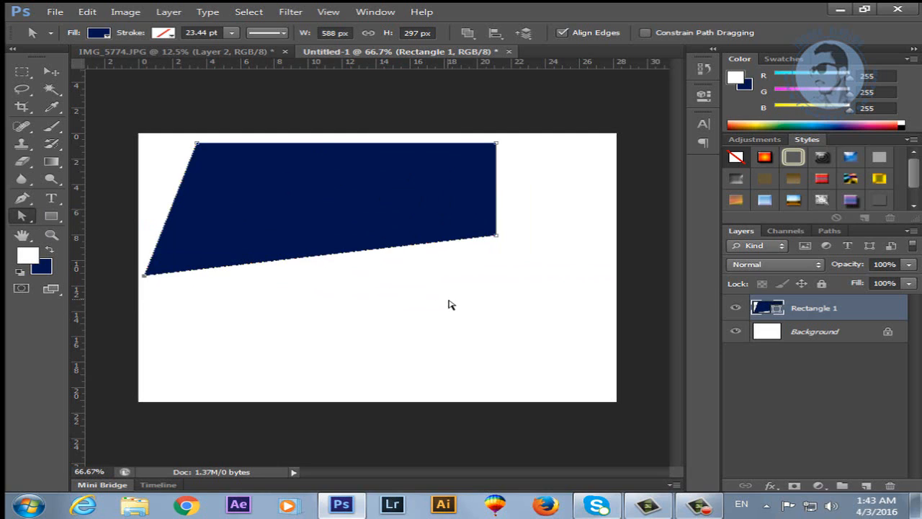
{"action": "key", "text": "ctrl+z"}
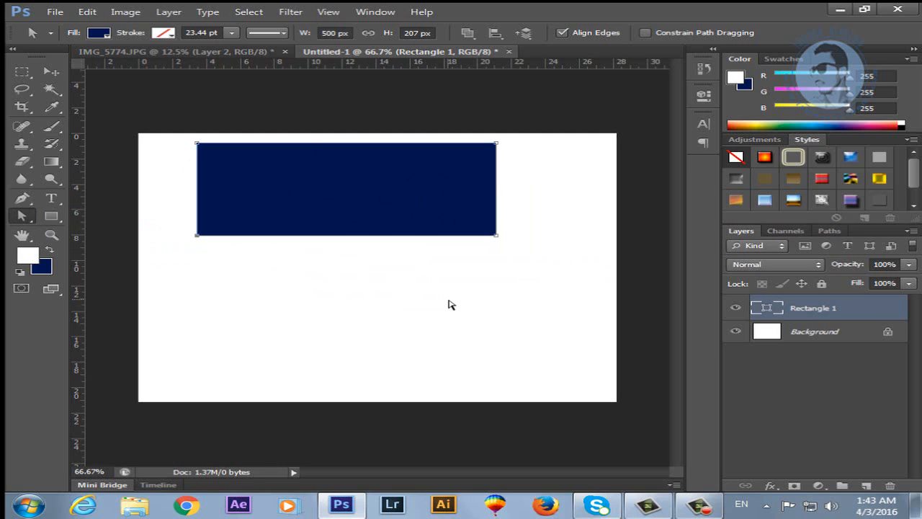
- Zoom in on the rectangle to 100% with the Zoom tool
{"action": "left_click", "coordinate": [51, 235]}
{"action": "left_click", "coordinate": [326, 189]}
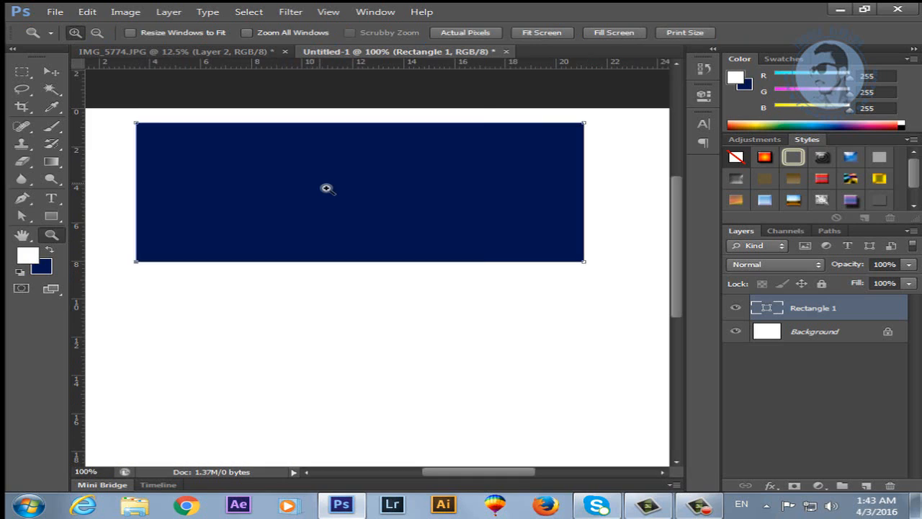
- Zoom in on the rectangle to 200%, then zoom out and fit the whole canvas in the window
{"action": "left_click", "coordinate": [327, 189]}
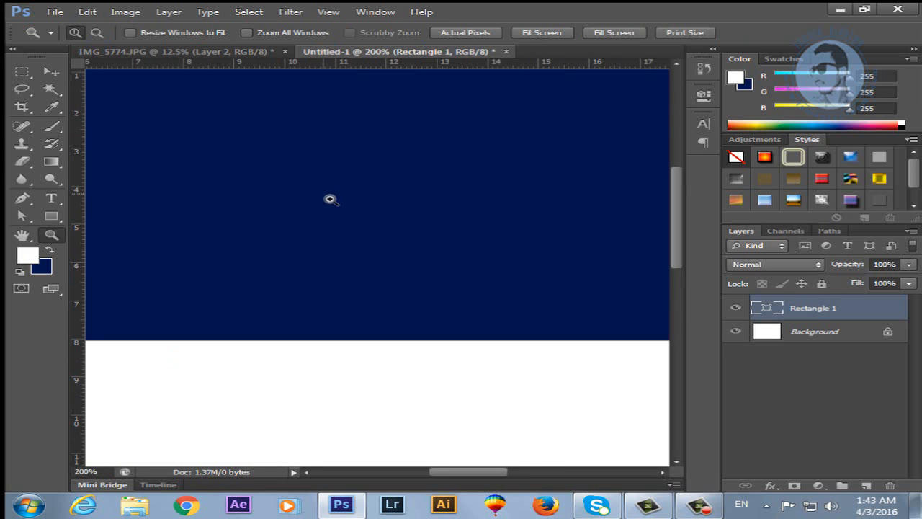
{"action": "left_click", "coordinate": [97, 34]}
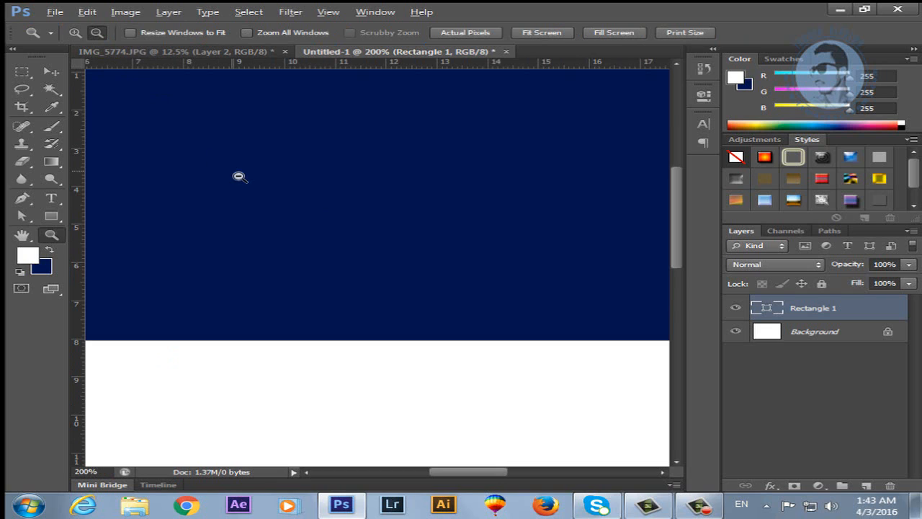
{"action": "left_click", "coordinate": [240, 176], "text": "alt"}
{"action": "left_click", "coordinate": [240, 176], "text": "alt"}
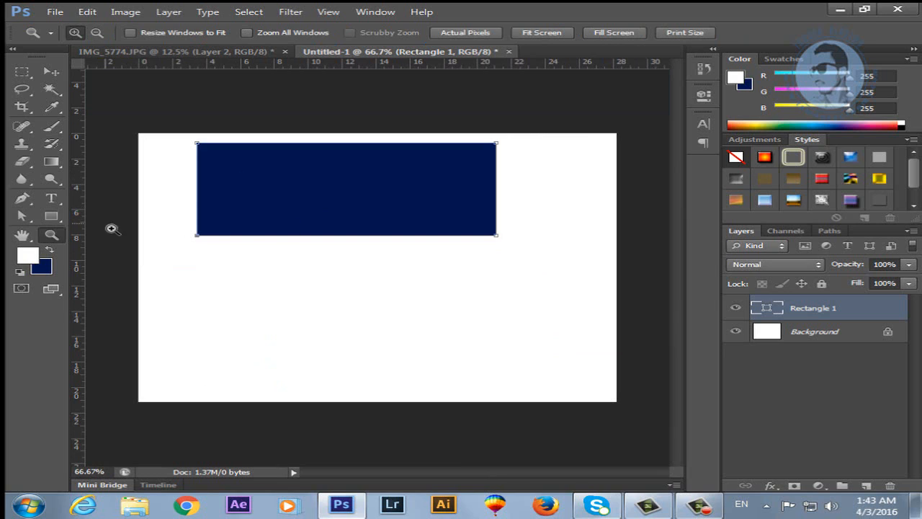
{"action": "double_click", "coordinate": [24, 236]}
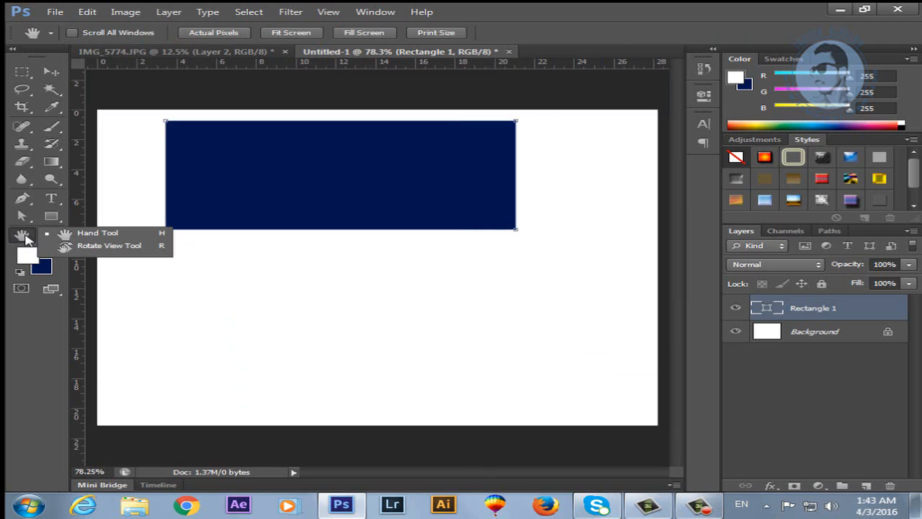
{"action": "left_click", "coordinate": [67, 234]}
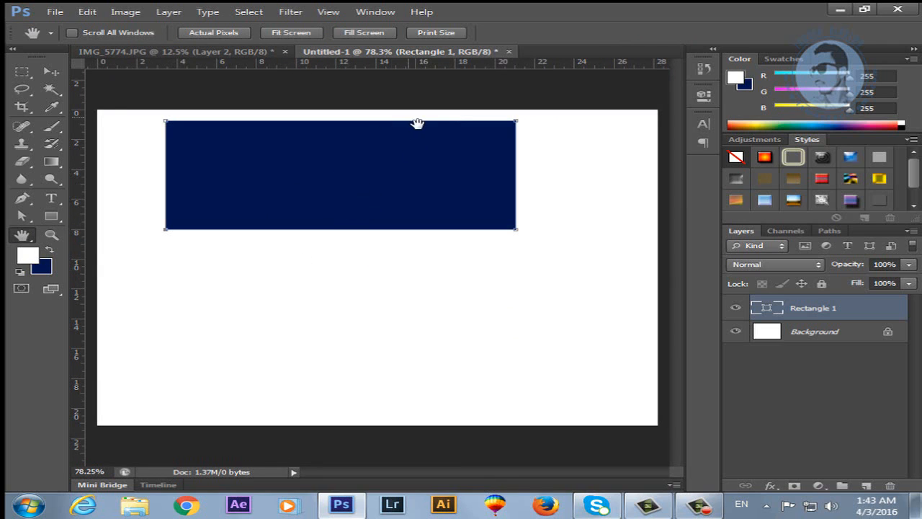
- Switch to the IMG_5774.JPG document, zoom in on the face to 25%, and pan down towards the sunglasses with the Hand tool
{"action": "left_click", "coordinate": [190, 51]}
{"action": "key", "text": "z"}
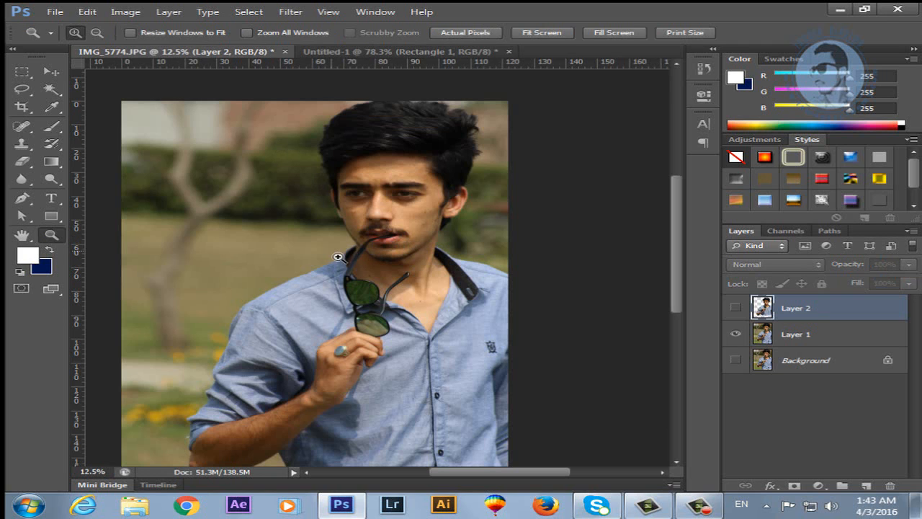
{"action": "left_click", "coordinate": [350, 240]}
{"action": "left_click", "coordinate": [382, 233]}
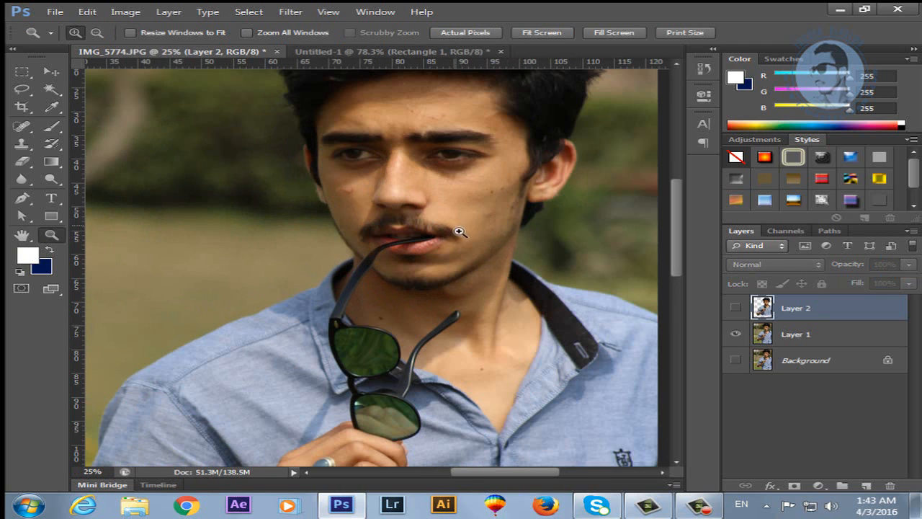
{"action": "left_click", "coordinate": [21, 234]}
{"action": "mouse_move", "coordinate": [411, 161]}
{"action": "left_mouse_down"}
{"action": "mouse_move", "coordinate": [425, 405]}
{"action": "mouse_move", "coordinate": [372, 30]}
{"action": "mouse_move", "coordinate": [395, 166]}
{"action": "left_mouse_up"}
{"action": "left_click_drag", "start_coordinate": [413, 292], "coordinate": [414, 233]}
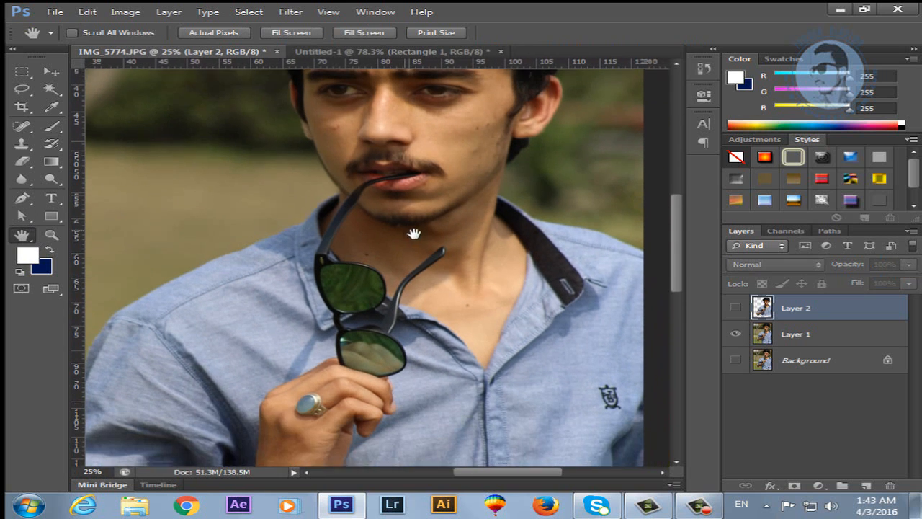
- Zoom the photo to about 102% and pan to the lower lens of the sunglasses
{"action": "key", "text": "z"}
{"action": "left_click", "coordinate": [403, 206]}
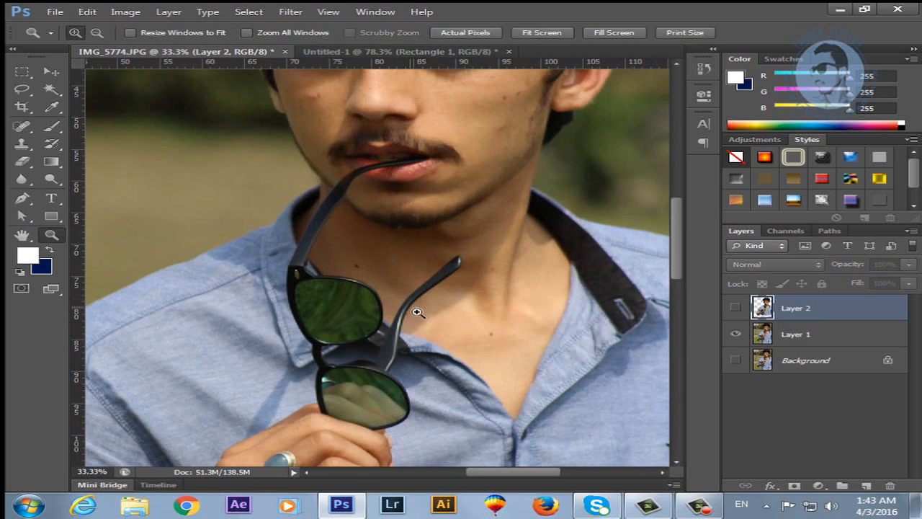
{"action": "left_click_drag", "start_coordinate": [418, 328], "coordinate": [422, 158]}
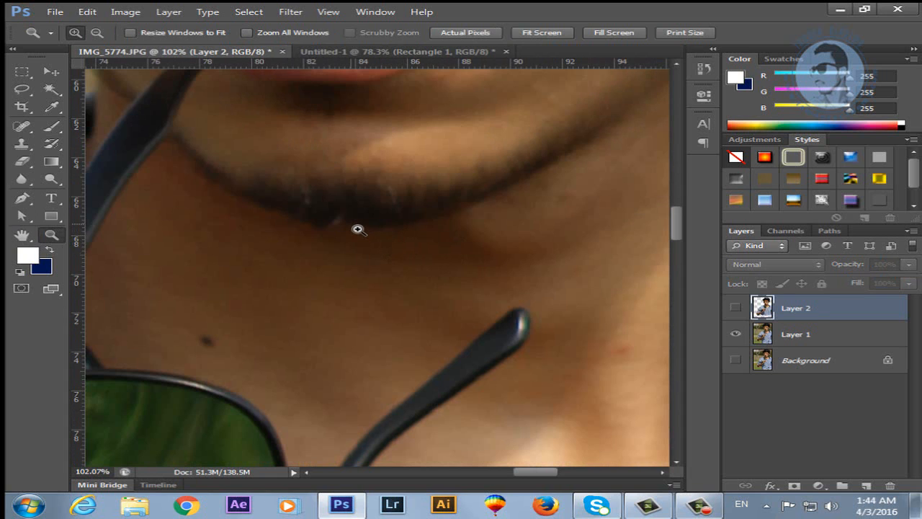
{"action": "key", "text": "h"}
{"action": "left_click_drag", "start_coordinate": [358, 286], "coordinate": [403, 180]}
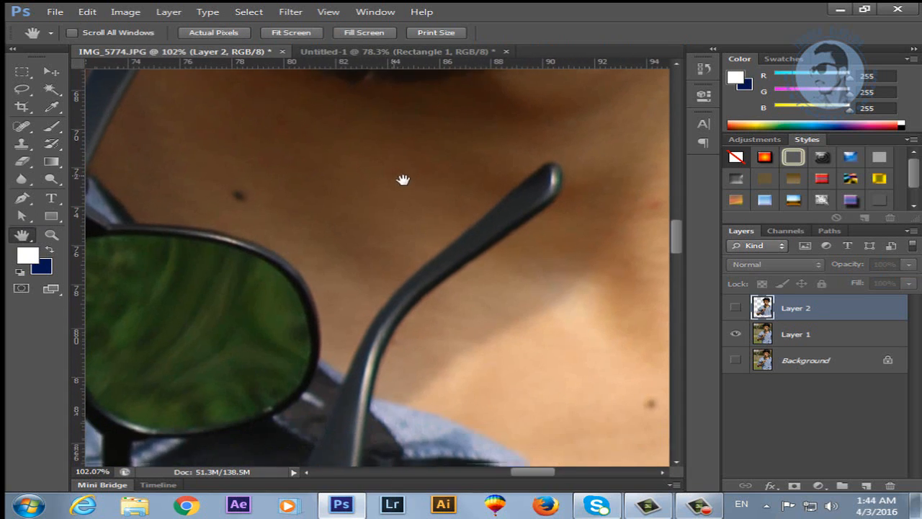
{"action": "mouse_move", "coordinate": [371, 312]}
{"action": "left_mouse_down"}
{"action": "mouse_move", "coordinate": [399, 245]}
{"action": "mouse_move", "coordinate": [497, 117]}
{"action": "left_mouse_up"}
{"action": "left_click_drag", "start_coordinate": [389, 284], "coordinate": [389, 154]}
{"action": "left_click_drag", "start_coordinate": [408, 224], "coordinate": [344, 247]}
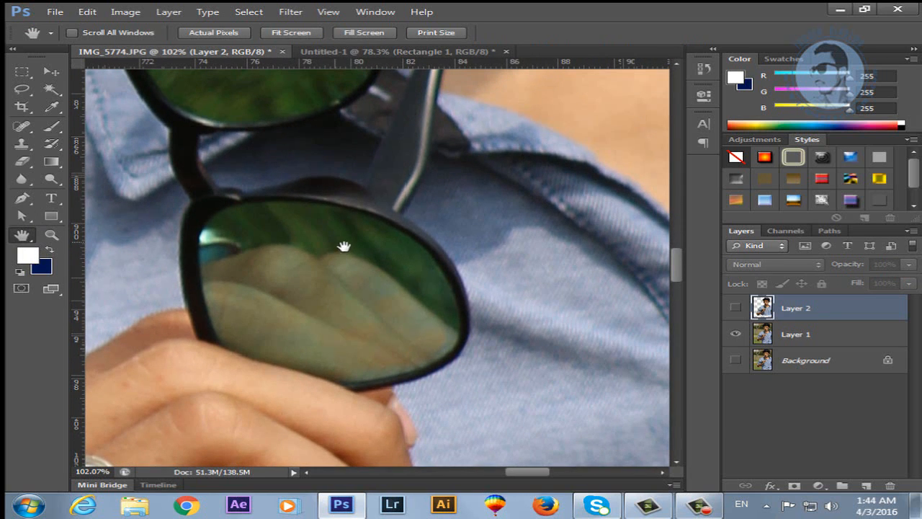
- Start a Pen tool path along the right and lower-right edge of the lower sunglasses lens, ending in a corner point at its underside
{"action": "left_click", "coordinate": [22, 198]}
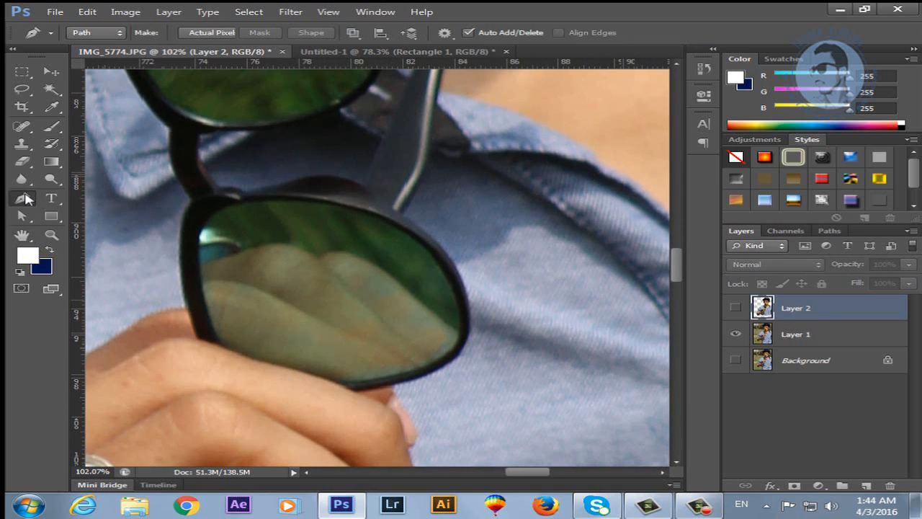
{"action": "left_click_drag", "start_coordinate": [401, 215], "coordinate": [461, 269]}
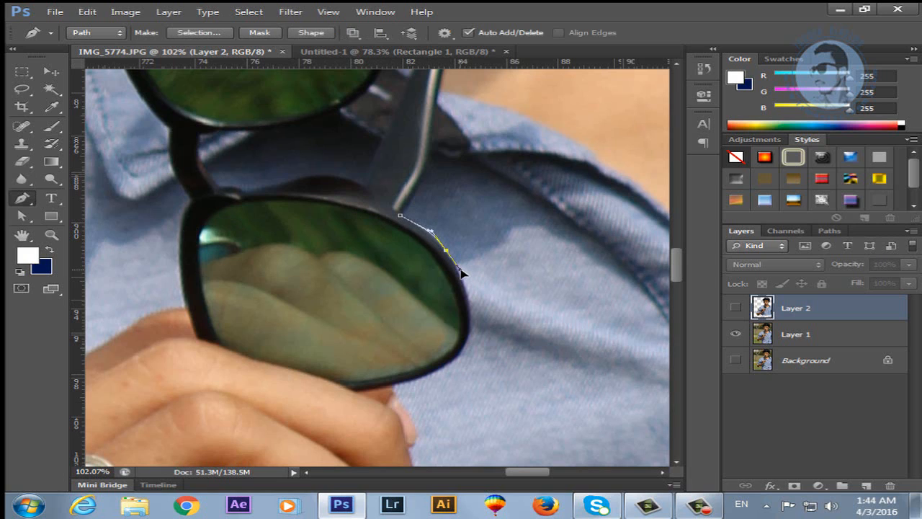
{"action": "left_click", "coordinate": [470, 315]}
{"action": "left_click", "coordinate": [444, 362]}
{"action": "mouse_move", "coordinate": [446, 366]}
{"action": "left_mouse_down"}
{"action": "mouse_move", "coordinate": [418, 363]}
{"action": "mouse_move", "coordinate": [445, 365]}
{"action": "left_mouse_up"}
{"action": "left_click_drag", "start_coordinate": [379, 385], "coordinate": [360, 387]}
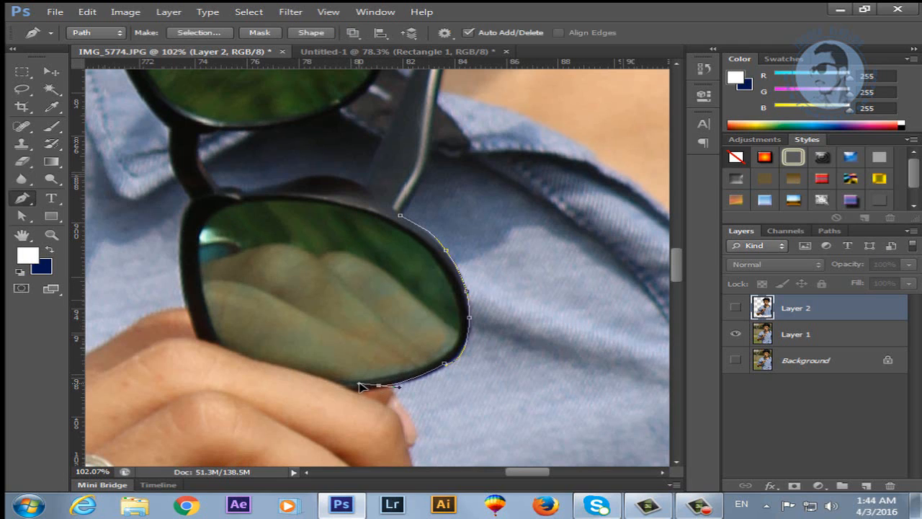
{"action": "left_click", "coordinate": [380, 386], "text": "alt"}
- Continue the Pen path around the bottom, left and upper edges of the lens back to its starting point
{"action": "left_click", "coordinate": [327, 382]}
{"action": "left_click", "coordinate": [217, 347]}
{"action": "left_click", "coordinate": [184, 309]}
{"action": "left_click", "coordinate": [182, 235]}
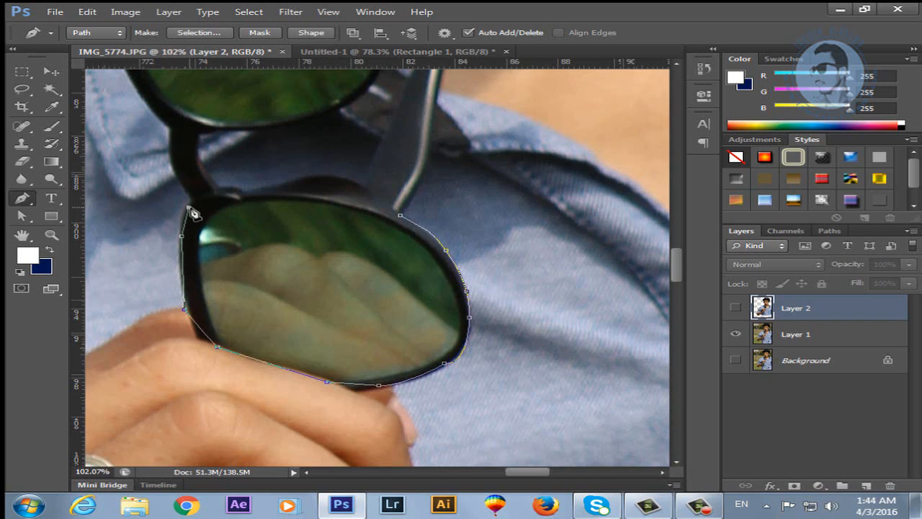
{"action": "left_click", "coordinate": [188, 206]}
{"action": "left_click", "coordinate": [286, 196]}
{"action": "left_click", "coordinate": [333, 207]}
{"action": "left_click", "coordinate": [379, 213]}
{"action": "left_click", "coordinate": [400, 215]}
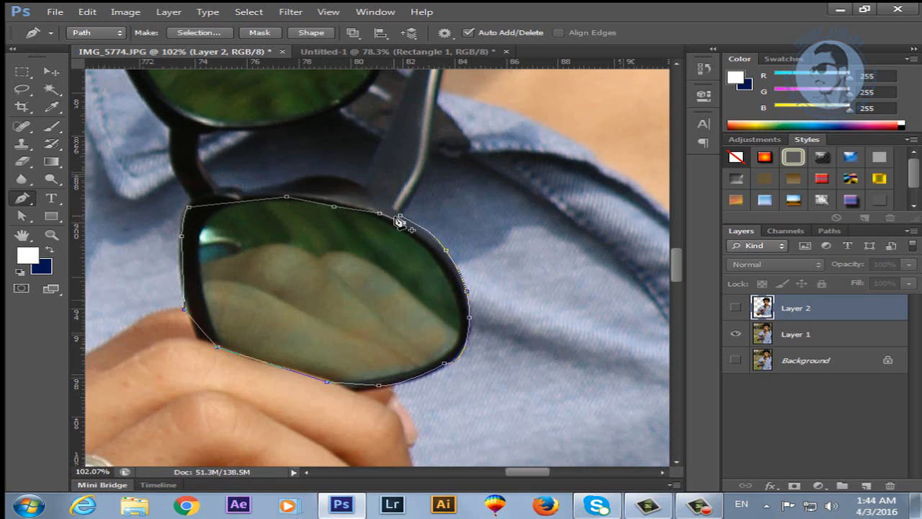
{"action": "left_click", "coordinate": [400, 216]}
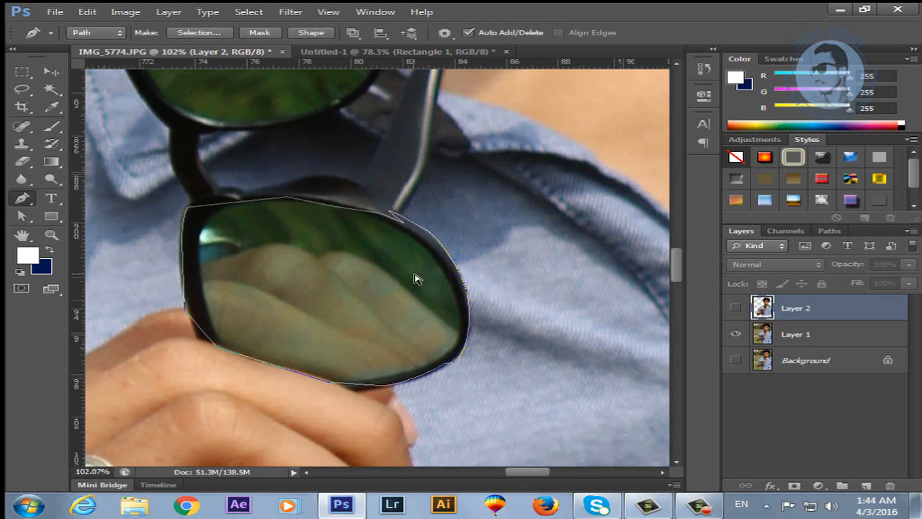
- Hide Layer 1 and show Layer 2, the cutout of the figure
{"action": "left_click", "coordinate": [414, 273], "text": "ctrl"}
{"action": "left_click", "coordinate": [735, 334]}
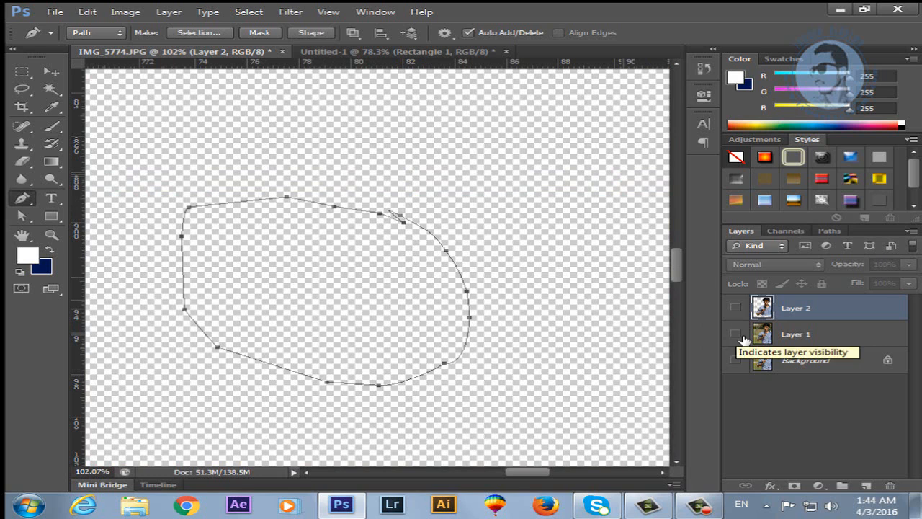
{"action": "key", "text": "Escape"}
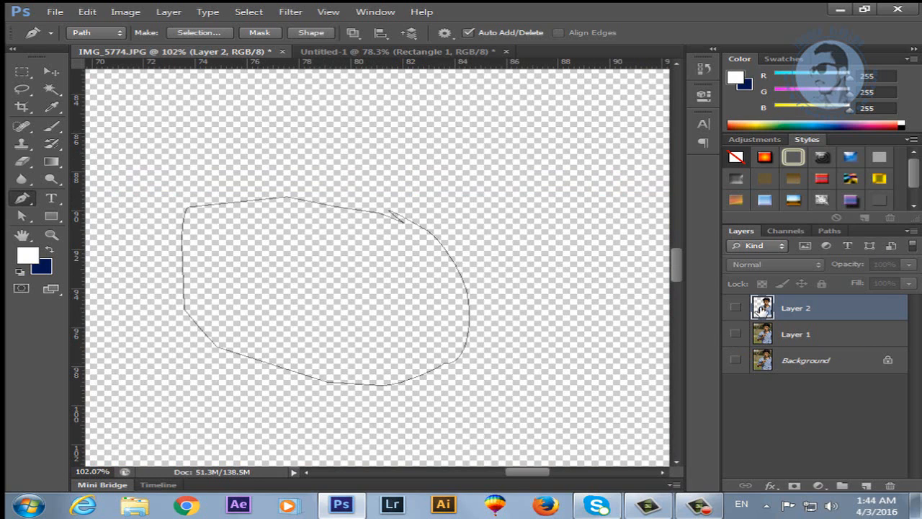
{"action": "left_click", "coordinate": [736, 307]}
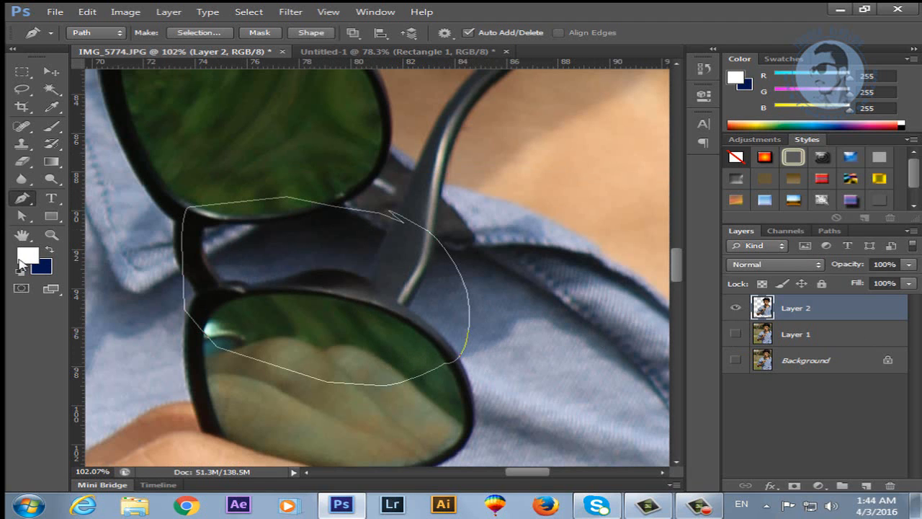
- Pan around the sunglasses with the Hand tool and zoom out to 8.33% to view the whole cutout
{"action": "left_click", "coordinate": [26, 238]}
{"action": "left_click_drag", "start_coordinate": [389, 304], "coordinate": [400, 430]}
{"action": "left_click_drag", "start_coordinate": [387, 201], "coordinate": [442, 131]}
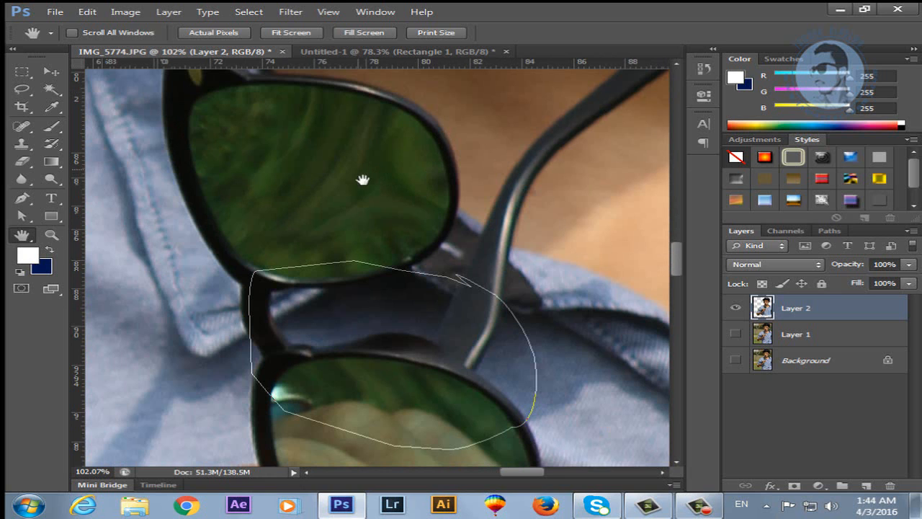
{"action": "key", "text": "z"}
{"action": "left_click", "coordinate": [339, 188], "text": "alt"}
{"action": "left_click", "coordinate": [338, 188], "text": "alt"}
{"action": "left_click", "coordinate": [339, 189], "text": "alt"}
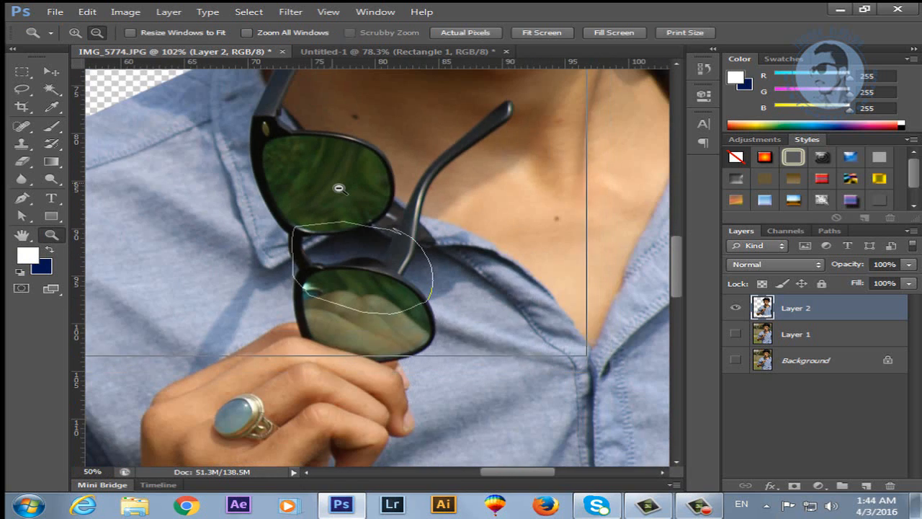
{"action": "left_click", "coordinate": [338, 189], "text": "alt"}
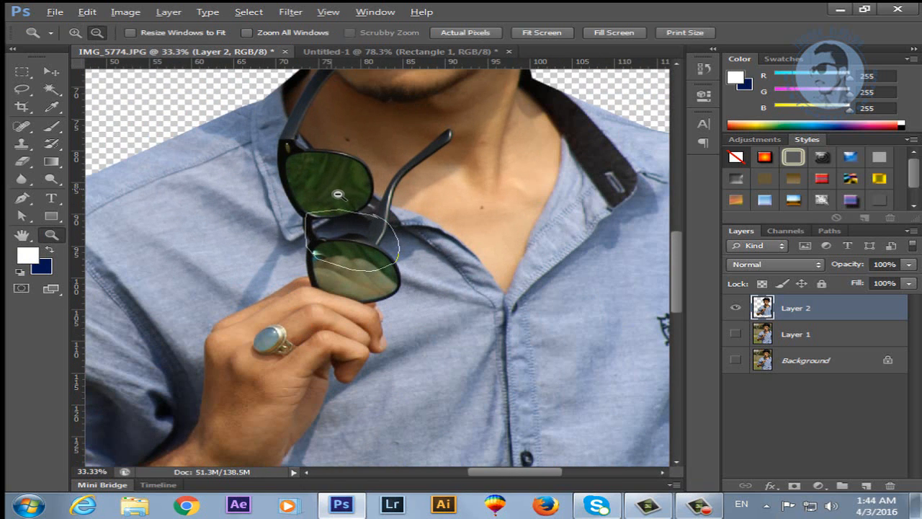
{"action": "left_click", "coordinate": [338, 193], "text": "alt"}
{"action": "left_click", "coordinate": [338, 193], "text": "alt"}
{"action": "left_click", "coordinate": [339, 193], "text": "alt"}
{"action": "left_click", "coordinate": [340, 195], "text": "alt"}
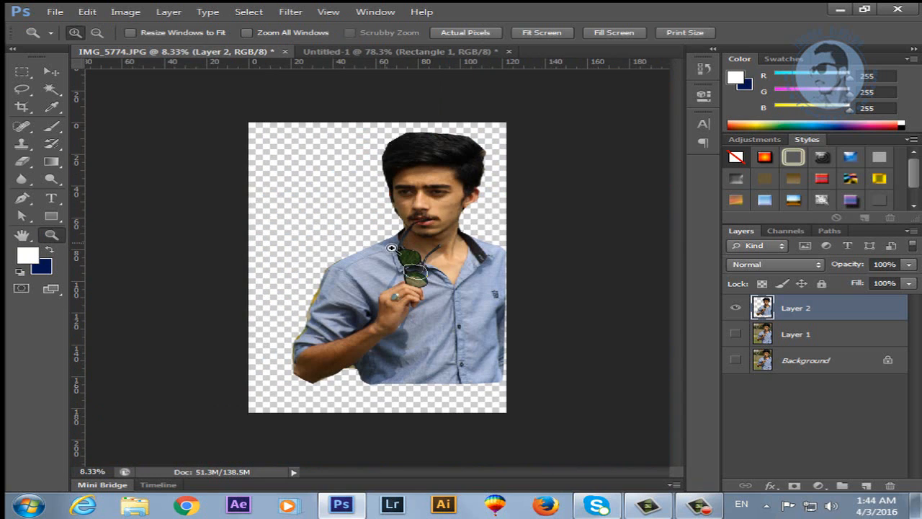
- Show Layer 1 and move the Layer 2 cutout aside with the Move tool, then back over the original figure
{"action": "left_click", "coordinate": [51, 71]}
{"action": "left_click_drag", "start_coordinate": [396, 272], "coordinate": [357, 281]}
{"action": "left_click", "coordinate": [735, 333]}
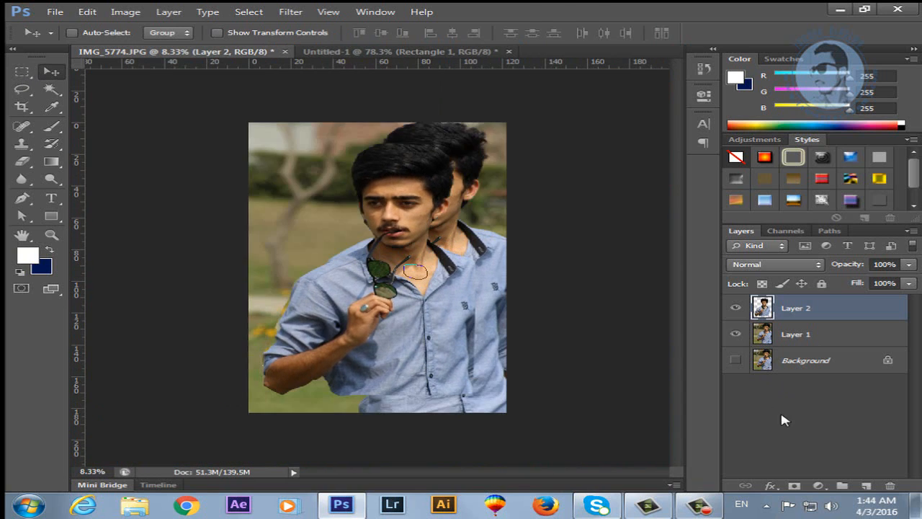
{"action": "left_click_drag", "start_coordinate": [412, 298], "coordinate": [441, 282]}
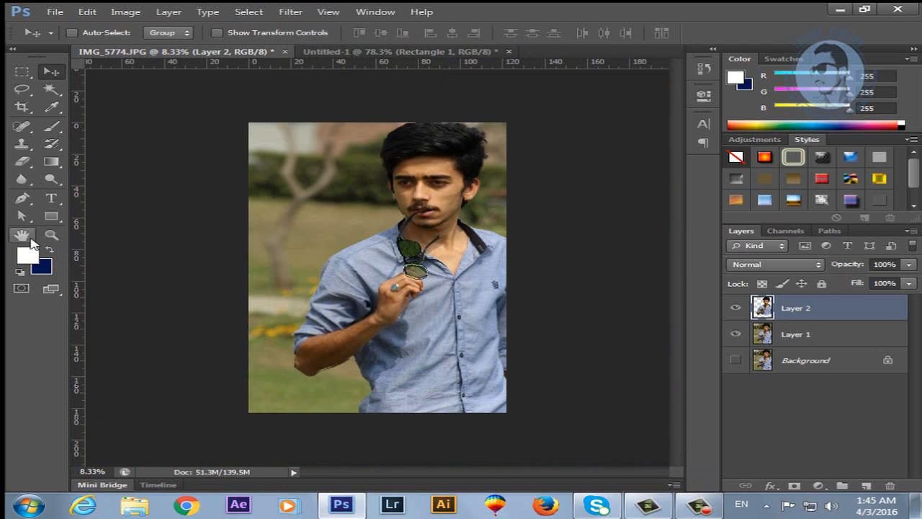
- Try to rotate the photo's canvas view with the Rotate View tool, dismissing each alert, and reselect the tool
{"action": "left_click_drag", "start_coordinate": [22, 235], "coordinate": [94, 251]}
{"action": "left_click", "coordinate": [421, 271]}
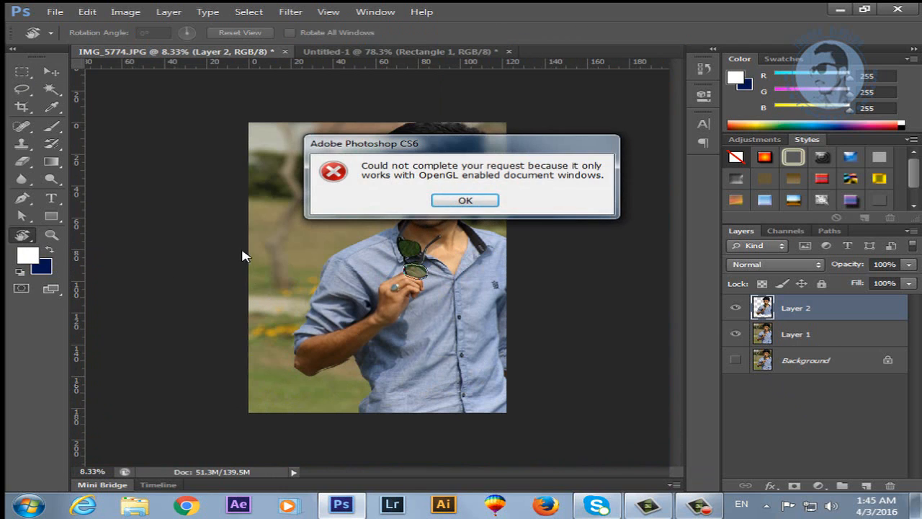
{"action": "left_click", "coordinate": [454, 205]}
{"action": "left_click", "coordinate": [429, 303]}
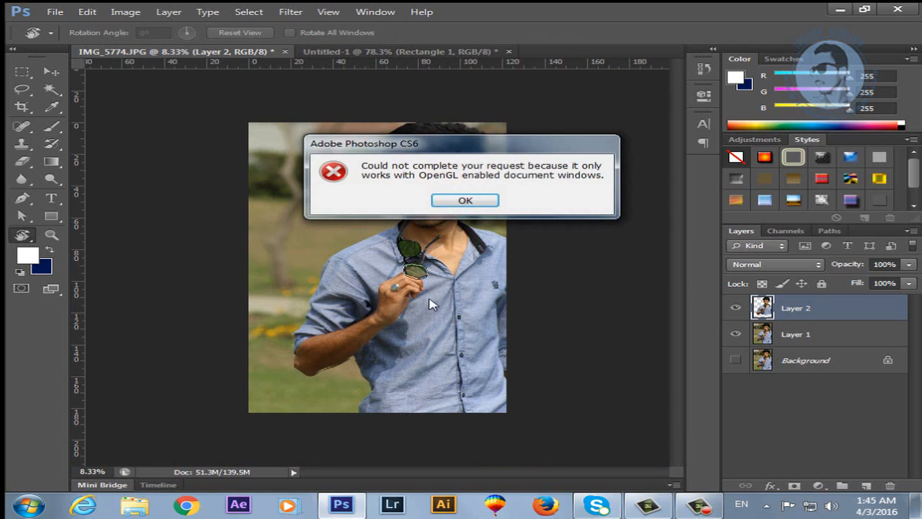
{"action": "left_click", "coordinate": [462, 202]}
{"action": "left_click_drag", "start_coordinate": [24, 235], "coordinate": [27, 234]}
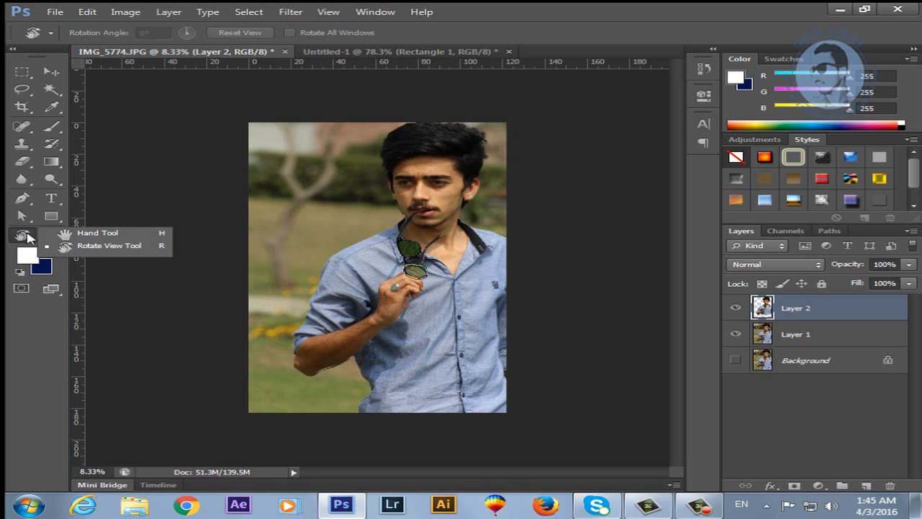
{"action": "left_click", "coordinate": [102, 245]}
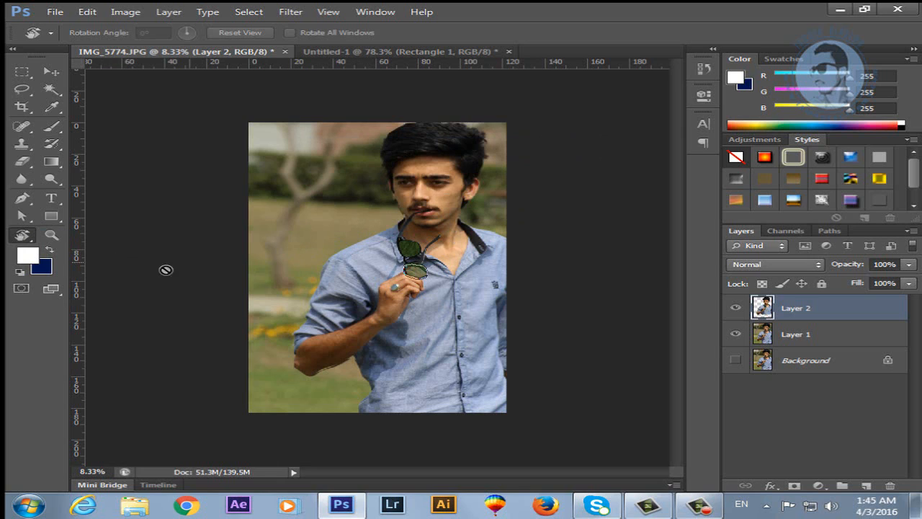
- Turn on Quick Mask mode, then select the Background layer and make it visible
{"action": "left_click", "coordinate": [20, 289]}
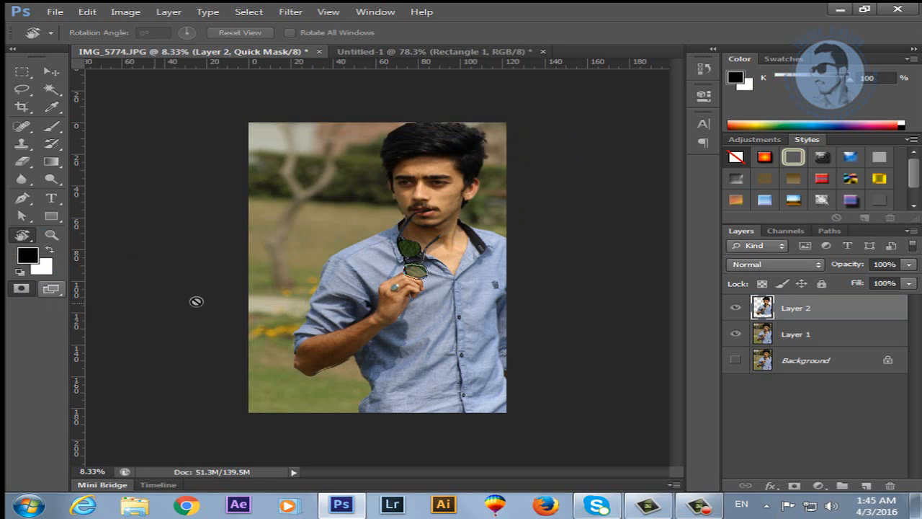
{"action": "left_click", "coordinate": [831, 344]}
{"action": "left_click", "coordinate": [752, 364]}
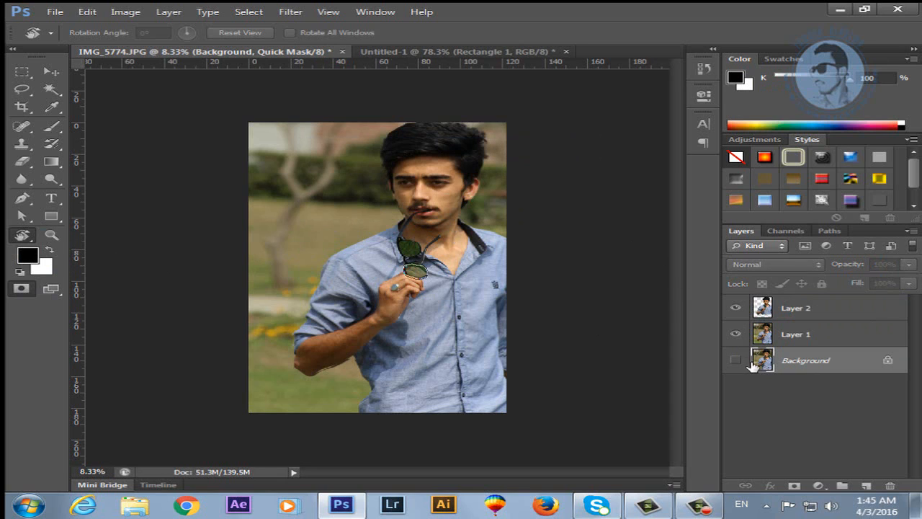
{"action": "left_click", "coordinate": [736, 359]}
- Try once more to rotate the photo's view, dismiss the alert, and close IMG_5774.JPG without saving
{"action": "left_click", "coordinate": [345, 246]}
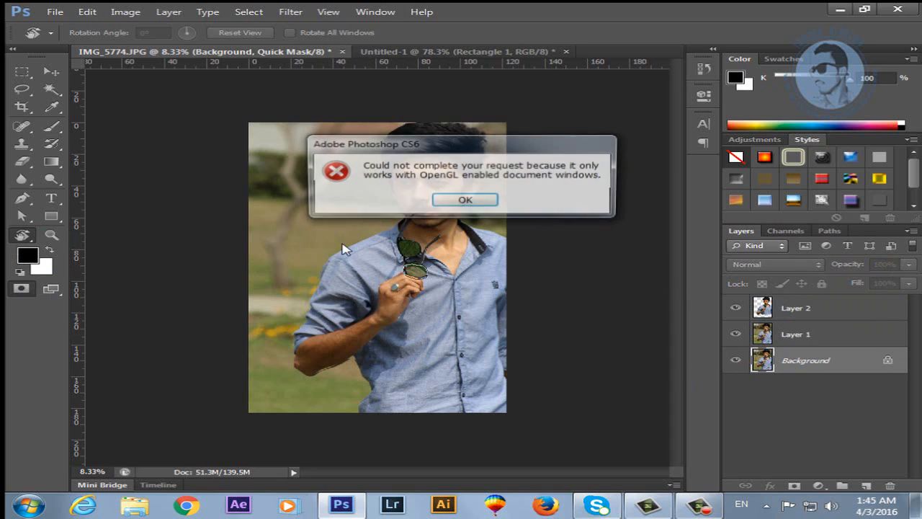
{"action": "left_click", "coordinate": [465, 201]}
{"action": "left_click", "coordinate": [343, 52]}
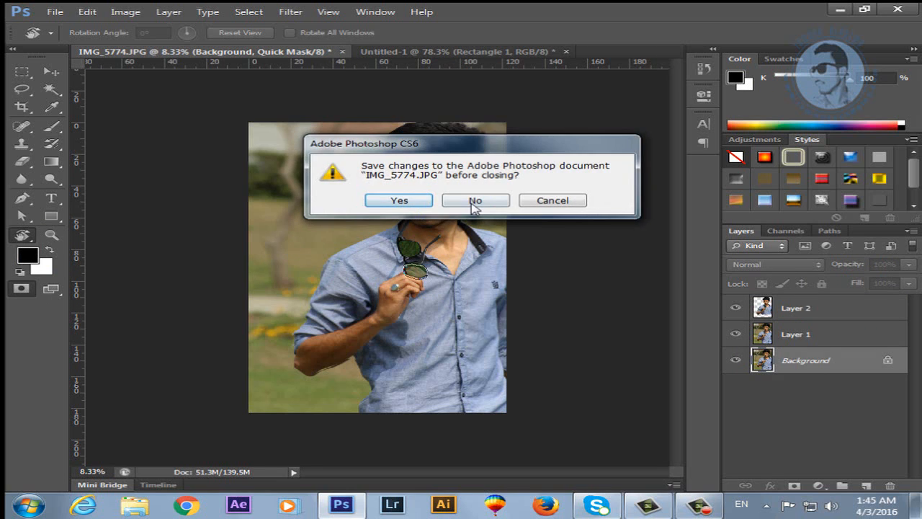
{"action": "left_click", "coordinate": [473, 200]}
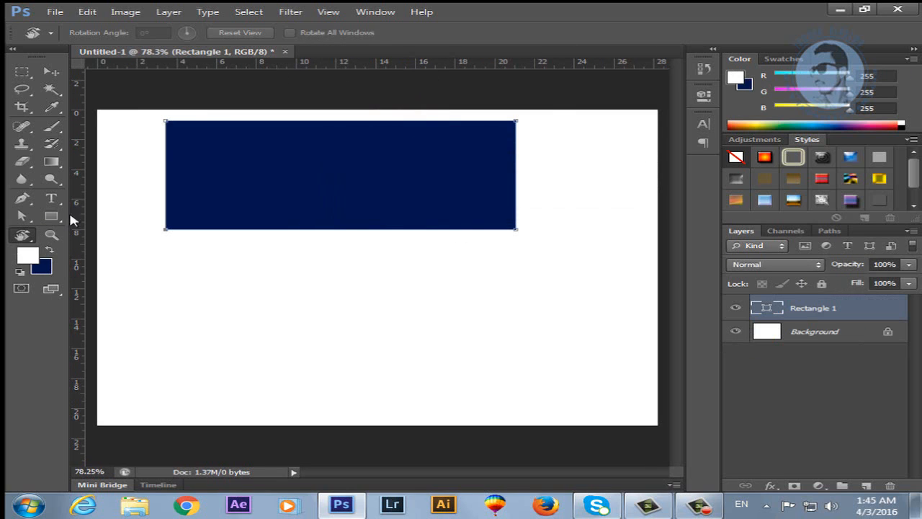
- Turn on Quick Mask mode in Untitled-1 and try to rotate the canvas view, dismissing each alert
{"action": "left_click", "coordinate": [21, 288]}
{"action": "left_click", "coordinate": [425, 336]}
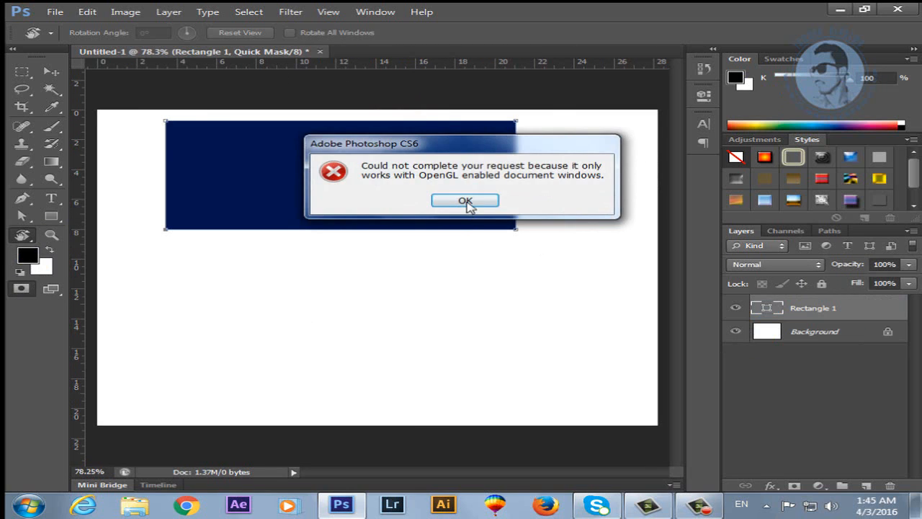
{"action": "left_click", "coordinate": [469, 202]}
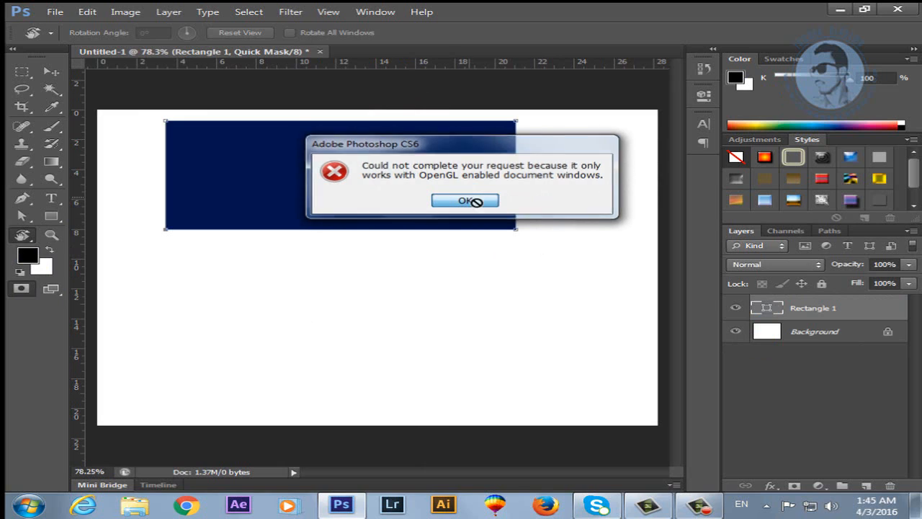
{"action": "left_click", "coordinate": [470, 202]}
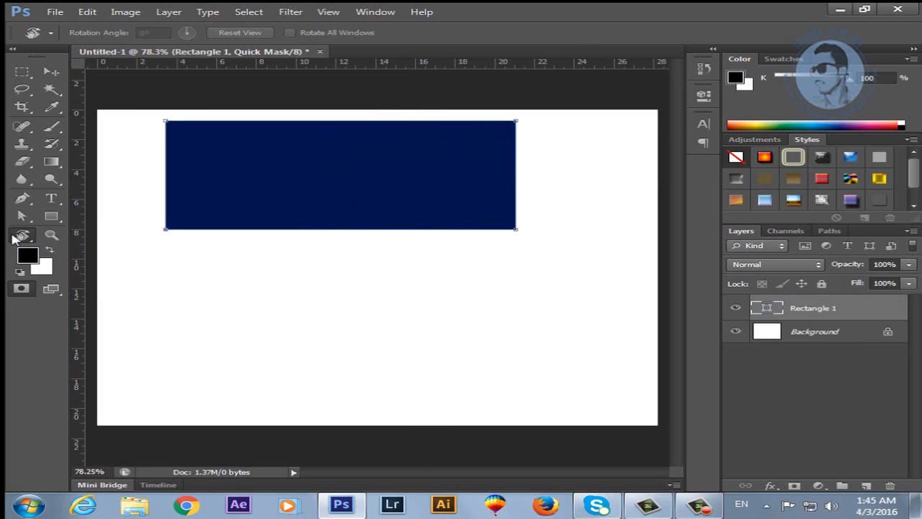
- Switch to the Hand tool and set the foreground color to a mid gray of 58% K
{"action": "left_click", "coordinate": [28, 238]}
{"action": "left_click", "coordinate": [60, 233]}
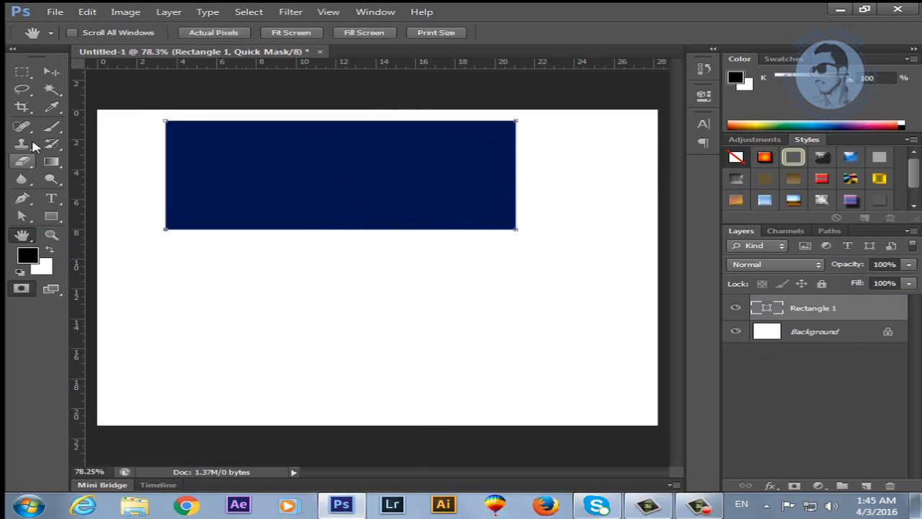
{"action": "left_click", "coordinate": [28, 256]}
{"action": "type", "text": "255"}
{"action": "left_click", "coordinate": [601, 115]}
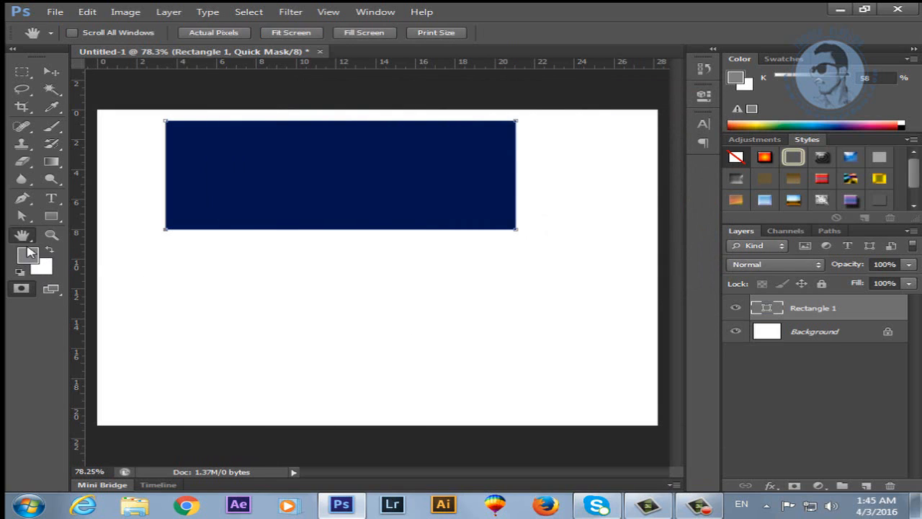
{"action": "left_click", "coordinate": [126, 11]}
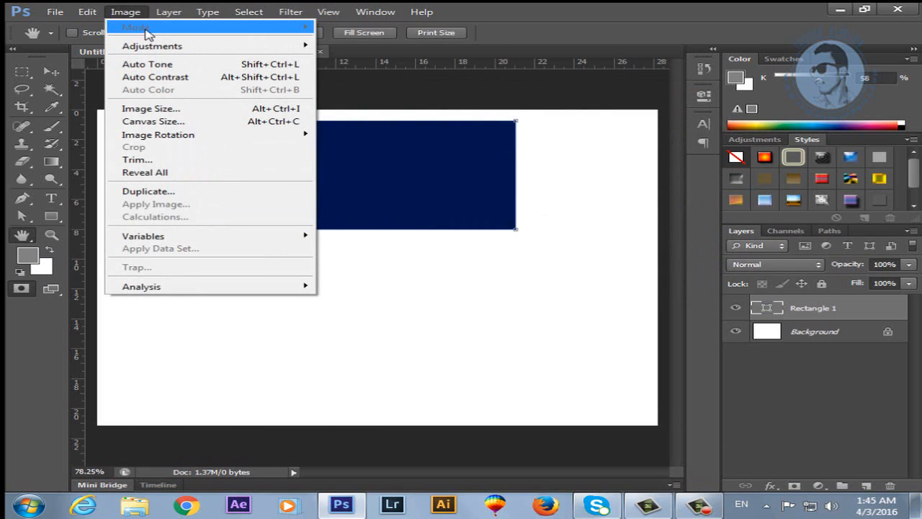
{"action": "mouse_move", "coordinate": [288, 48]}
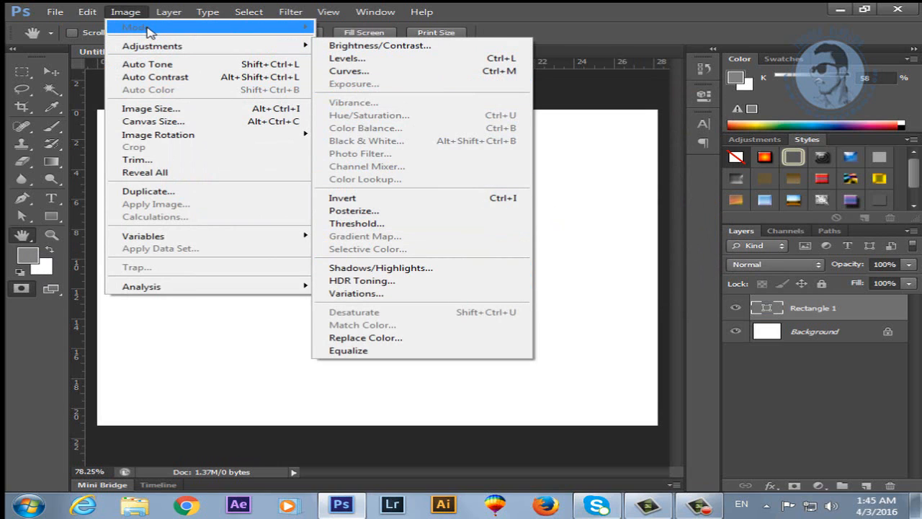
{"action": "left_click", "coordinate": [441, 304]}
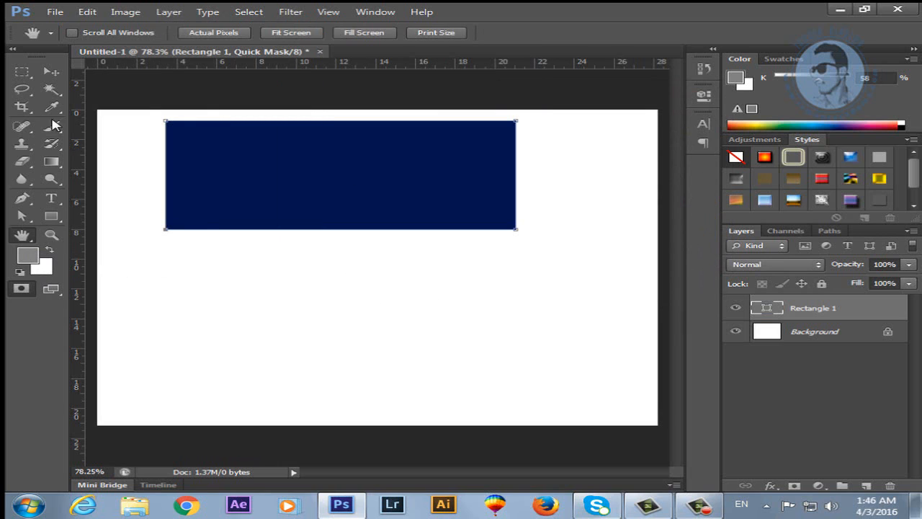
- Shift the quick mask down and across the canvas with the Move tool, then nudge it back slightly
{"action": "left_click", "coordinate": [53, 72]}
{"action": "left_click_drag", "start_coordinate": [286, 188], "coordinate": [321, 252]}
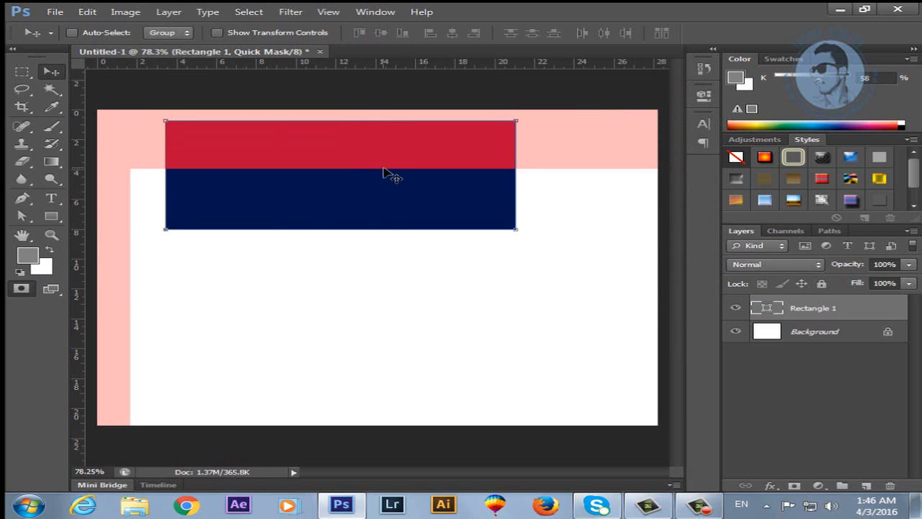
{"action": "left_click_drag", "start_coordinate": [384, 169], "coordinate": [373, 153]}
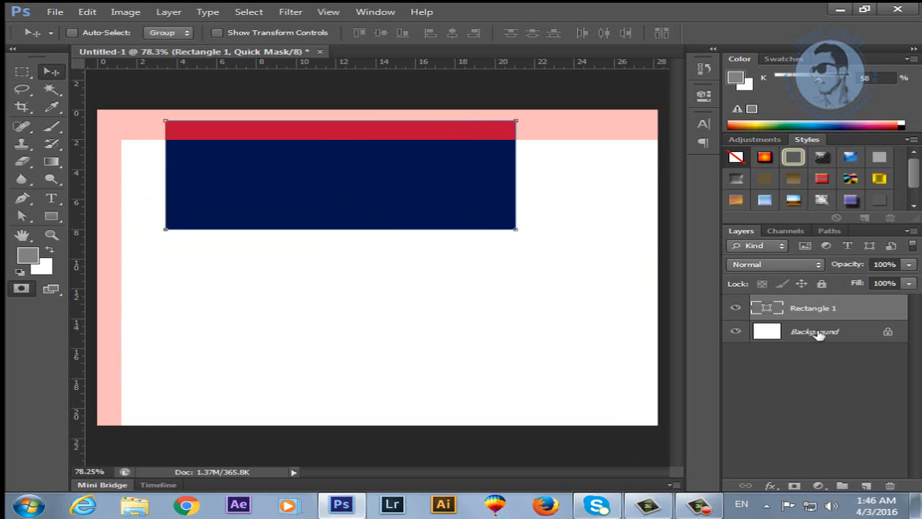
- Select the Background layer, pick a foreground color for the mask, and leave Quick Mask mode to get a selection
{"action": "left_click", "coordinate": [814, 331]}
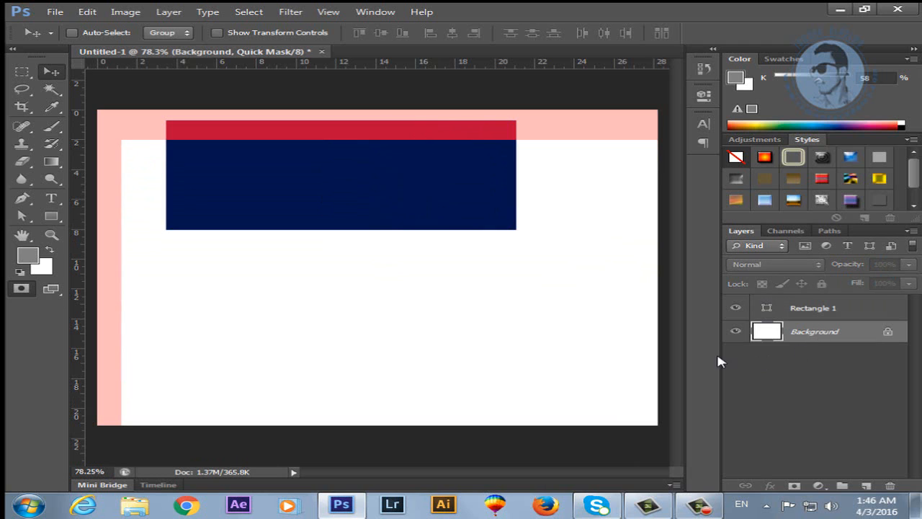
{"action": "left_click", "coordinate": [29, 256]}
{"action": "type", "text": "247"}
{"action": "left_click", "coordinate": [644, 113]}
{"action": "left_click", "coordinate": [20, 289]}
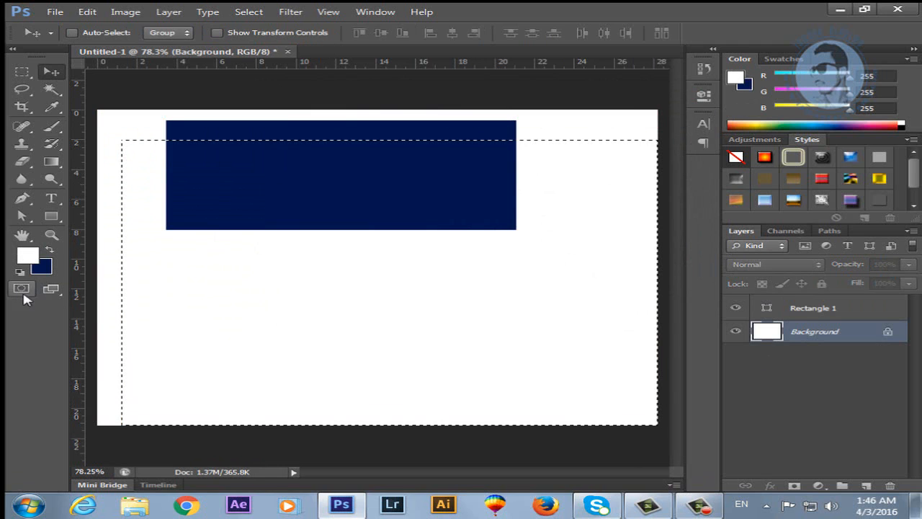
- Fill the selection on the Background layer with pure red (255, 0, 0) and move the filled area up to the canvas edge
{"action": "left_click", "coordinate": [28, 255]}
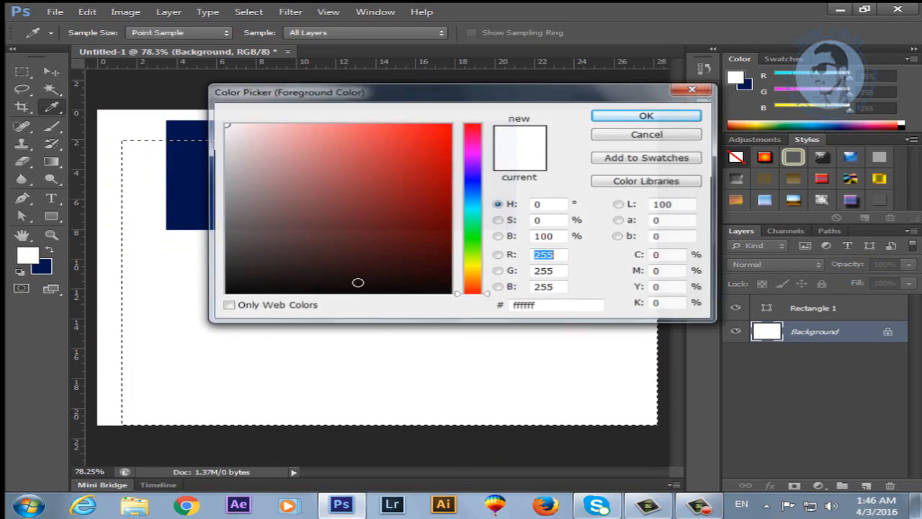
{"action": "left_click", "coordinate": [455, 120]}
{"action": "left_click", "coordinate": [665, 118]}
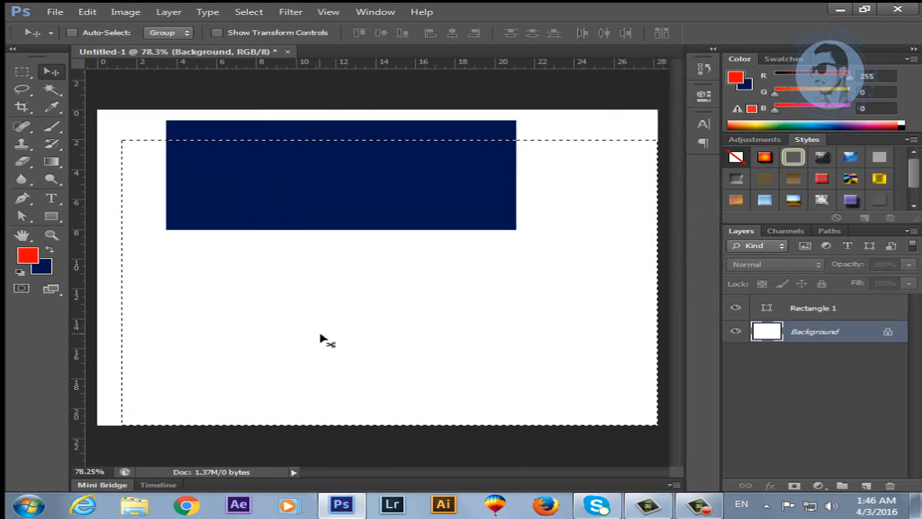
{"action": "key", "text": "alt+BackSpace"}
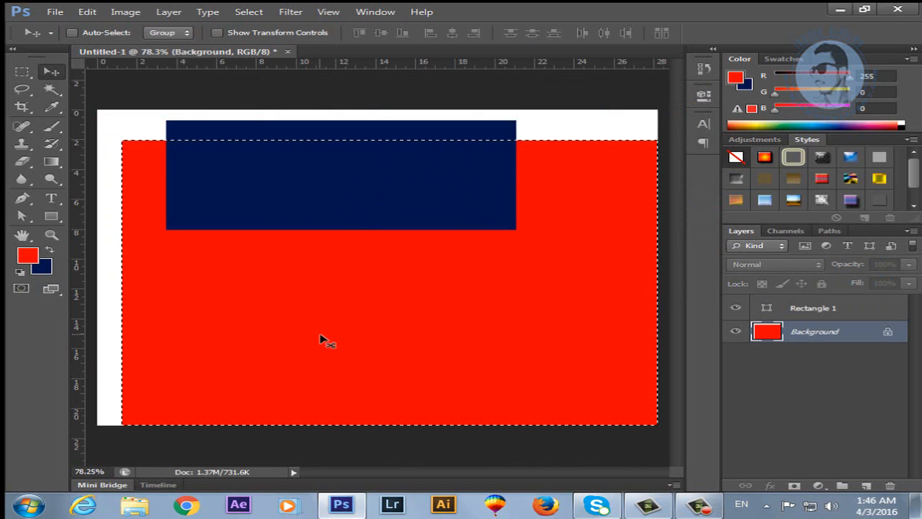
{"action": "left_click_drag", "start_coordinate": [323, 340], "coordinate": [367, 326]}
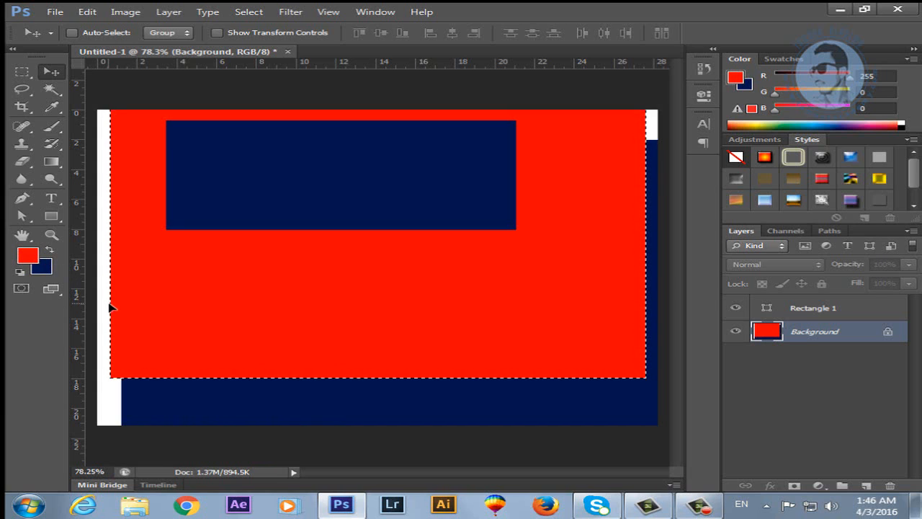
- Close Untitled-1 without saving and create a new blank document with the default settings
{"action": "left_click", "coordinate": [287, 52]}
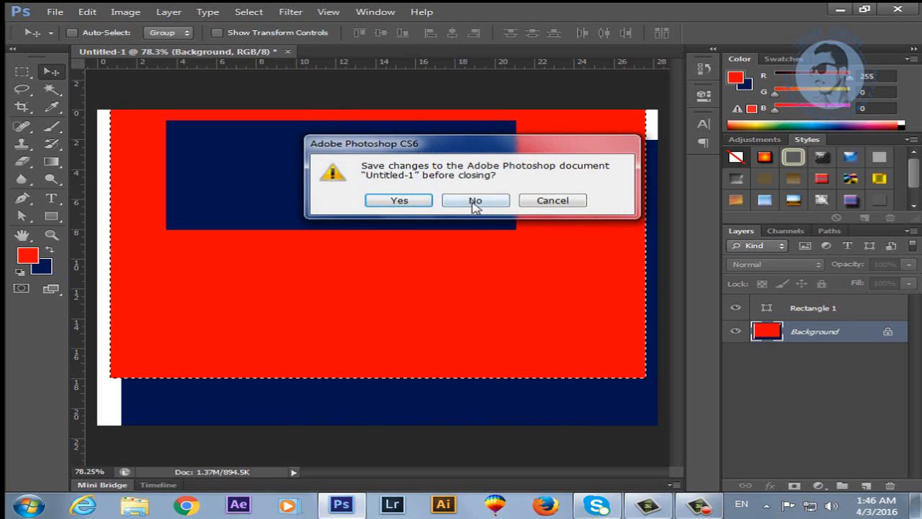
{"action": "left_click", "coordinate": [474, 201]}
{"action": "key", "text": "ctrl+n"}
{"action": "key", "text": "Return"}
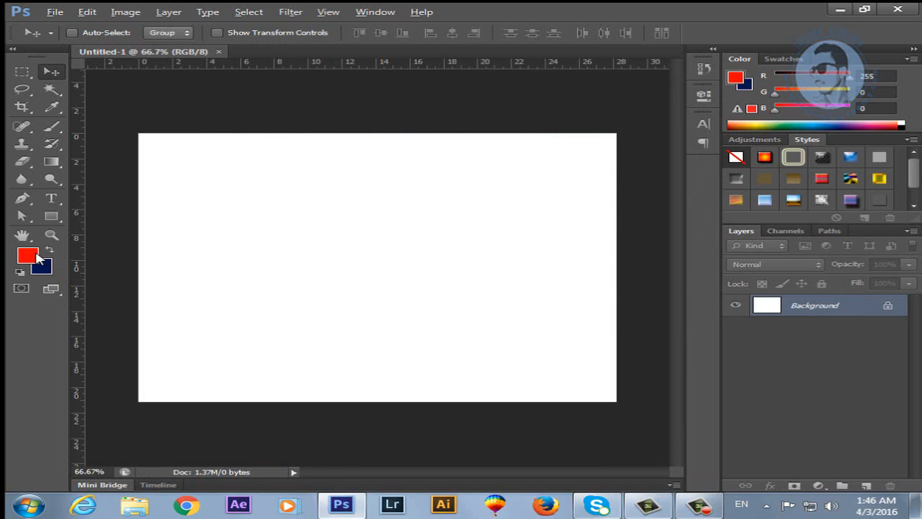
- Fill the Background layer with the red foreground color, and refill it with the navy background color
{"action": "key", "text": "alt+BackSpace"}
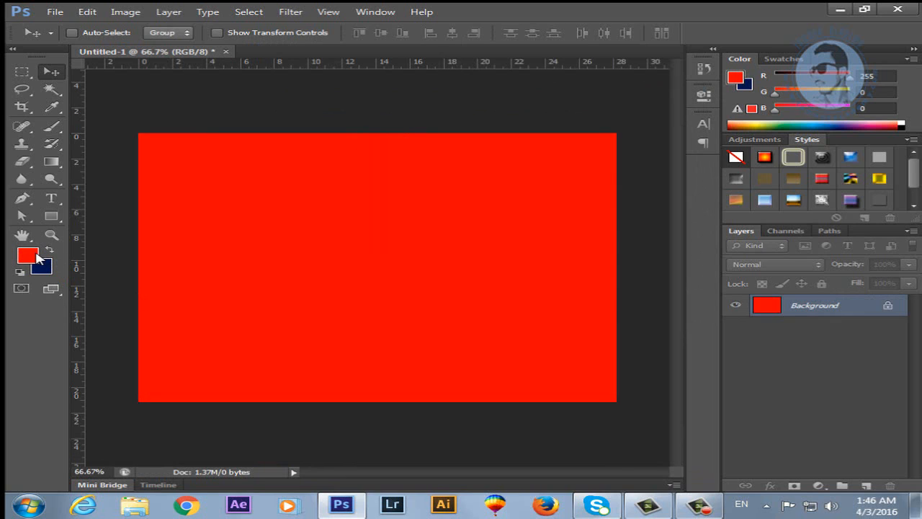
{"action": "key", "text": "ctrl+BackSpace"}
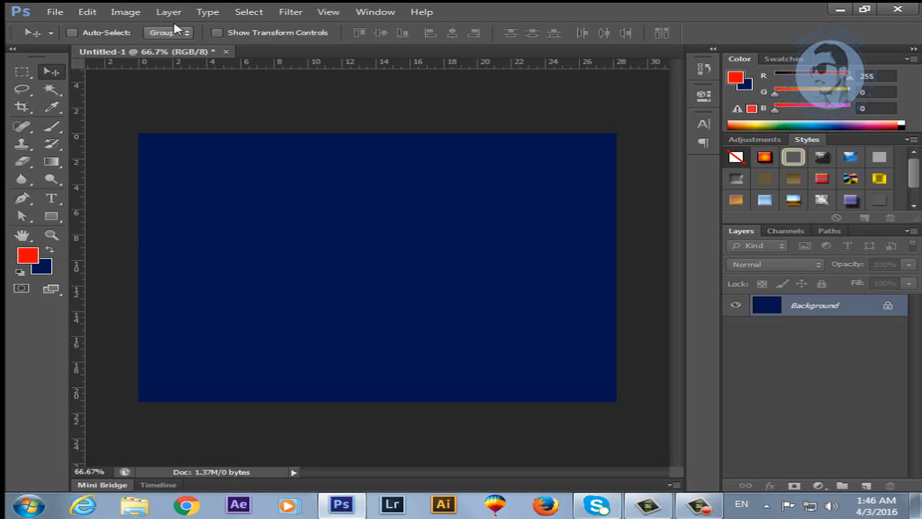
{"action": "left_click", "coordinate": [302, 14]}
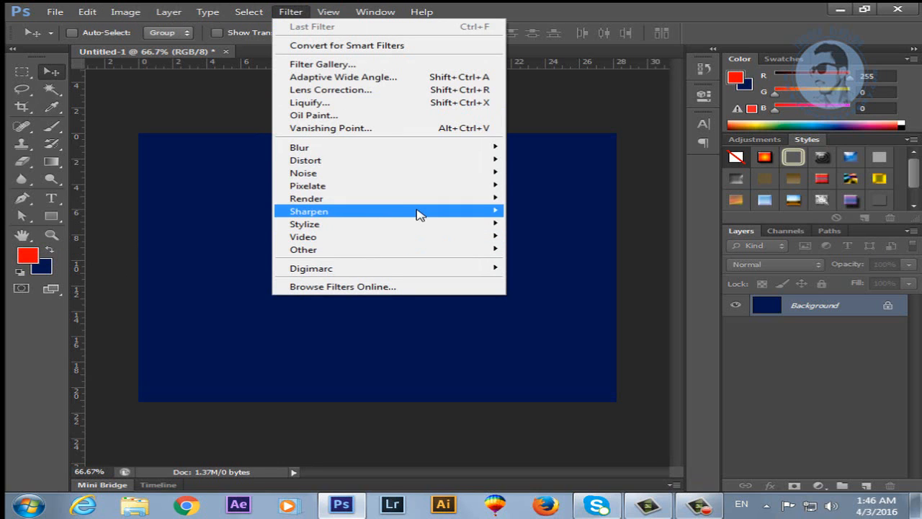
{"action": "left_click", "coordinate": [289, 12]}
{"action": "left_click", "coordinate": [207, 11]}
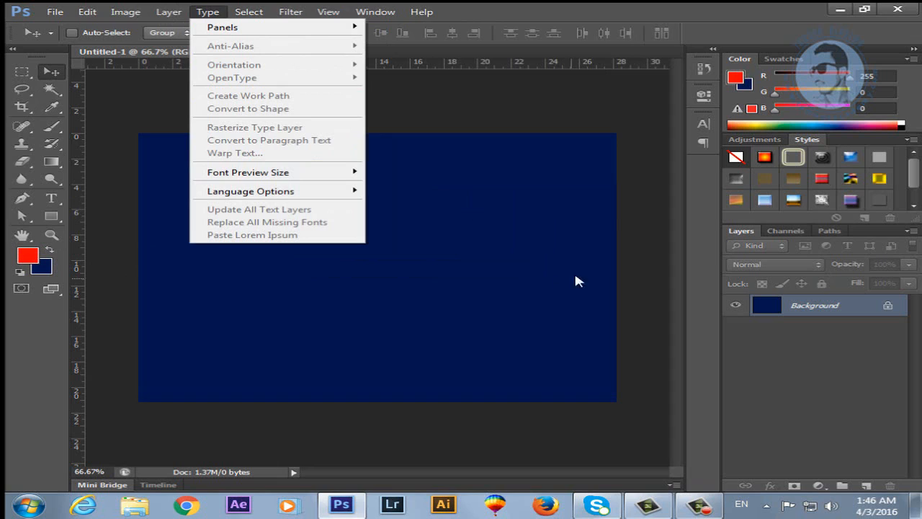
{"action": "left_click", "coordinate": [634, 121]}
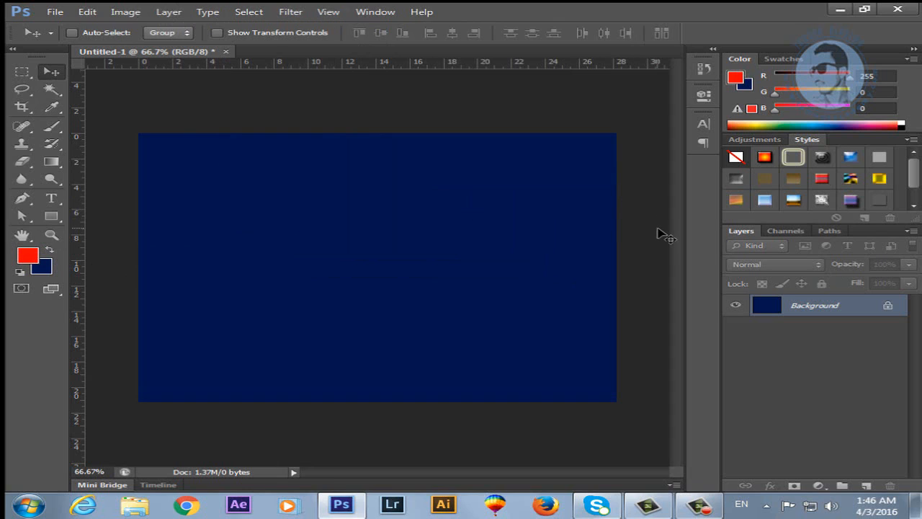